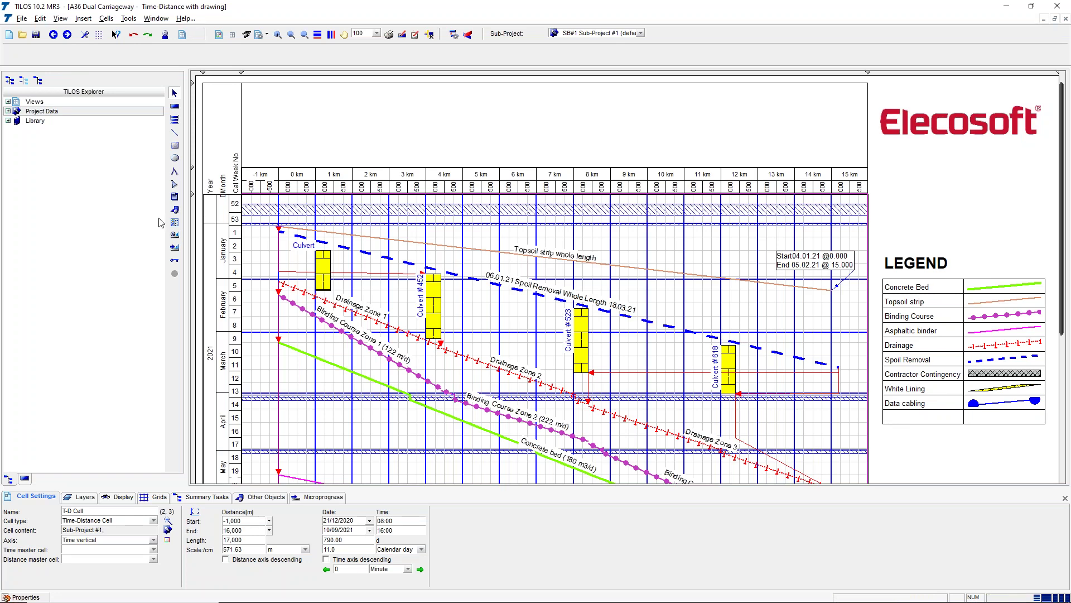
# Select the km ruler to list its distance scales, then drag the header divider down to enlarge the ruler band
pyautogui.click(355, 180)
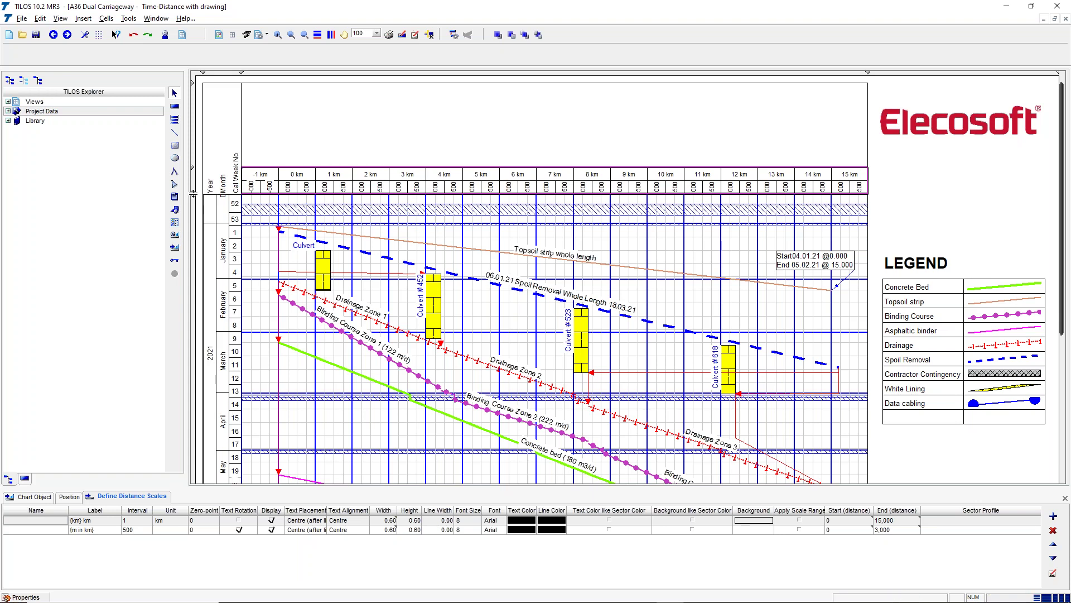
pyautogui.moveTo(193, 194); pyautogui.dragTo(197, 234)
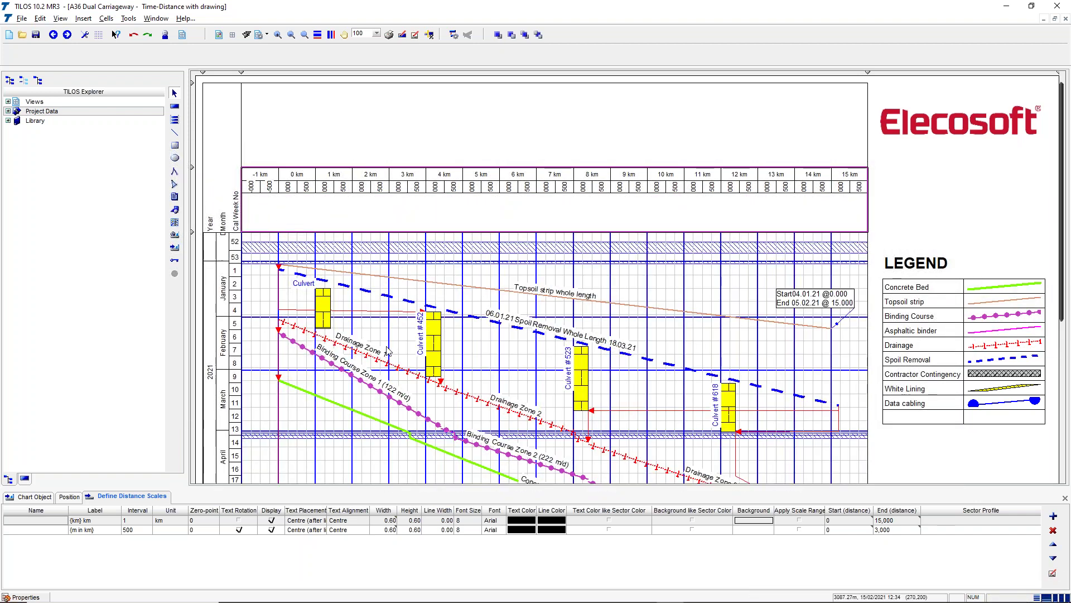
# Switch to the Sectors & Bridges workbook and copy the three Section rows E2:H4
pyautogui.hotkey('alt', 'Tab')
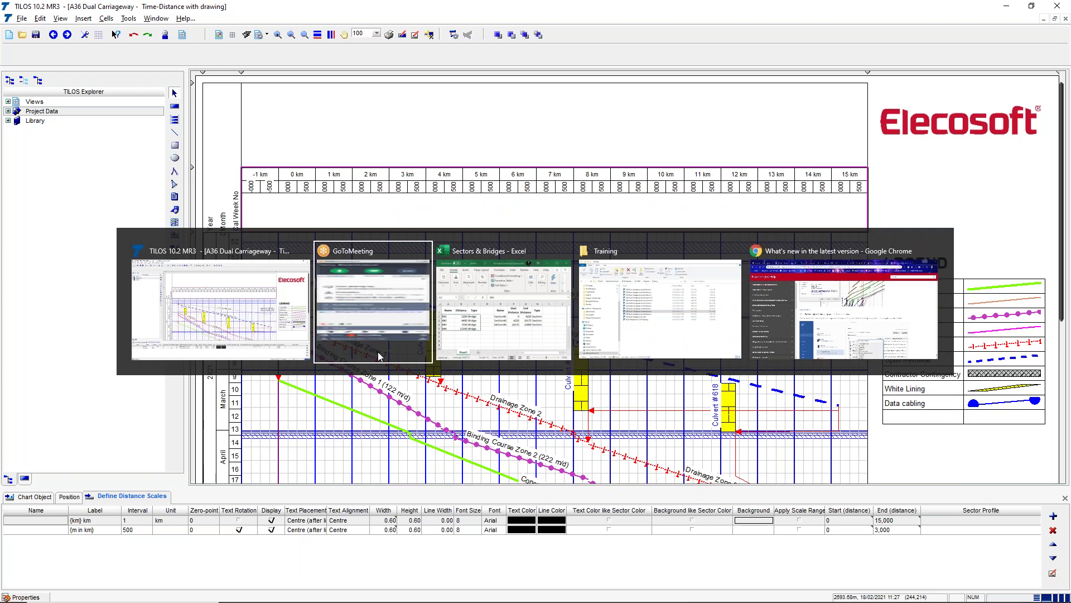
pyautogui.press('Tab')
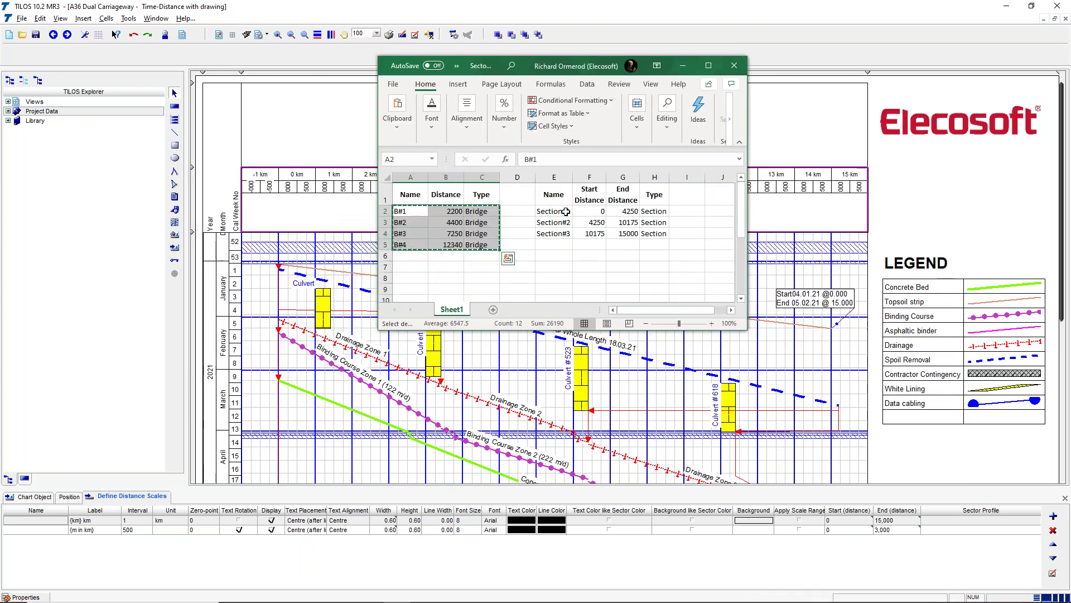
pyautogui.moveTo(566, 211); pyautogui.dragTo(652, 232)
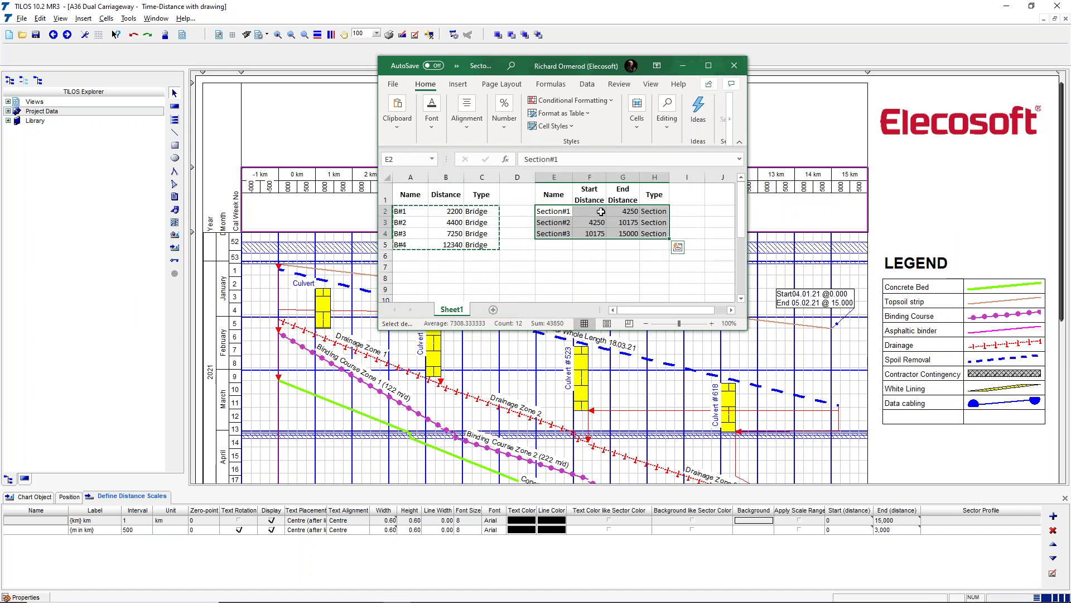
pyautogui.moveTo(597, 211); pyautogui.dragTo(647, 233)
pyautogui.rightClick(600, 223)
pyautogui.click(628, 248)
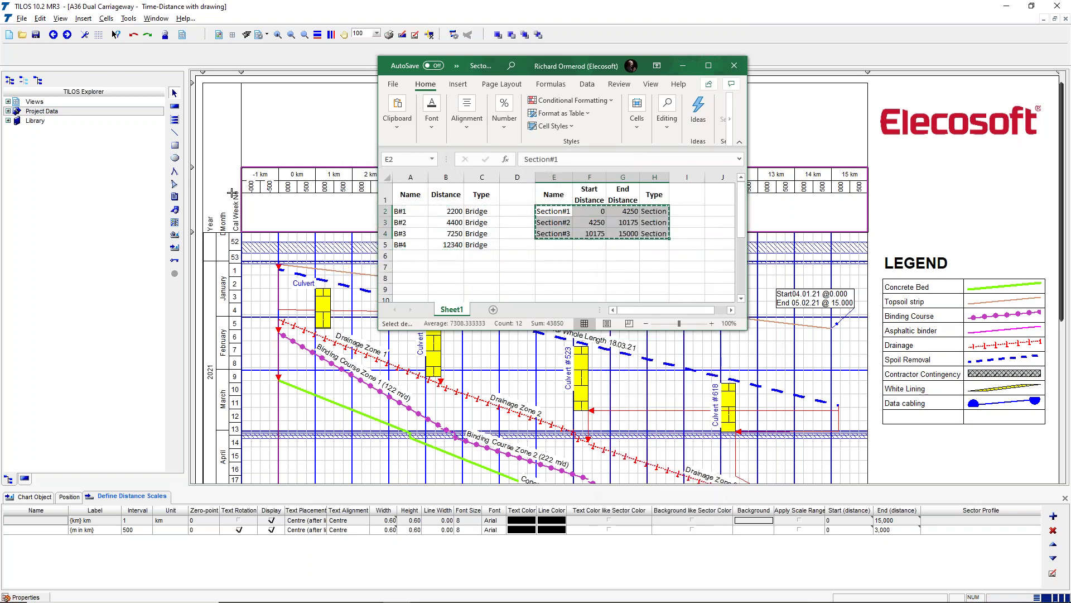
# Return to TILOS and expand Project Data > Distance Axis Definitions > Sector Profiles
pyautogui.click(63, 174)
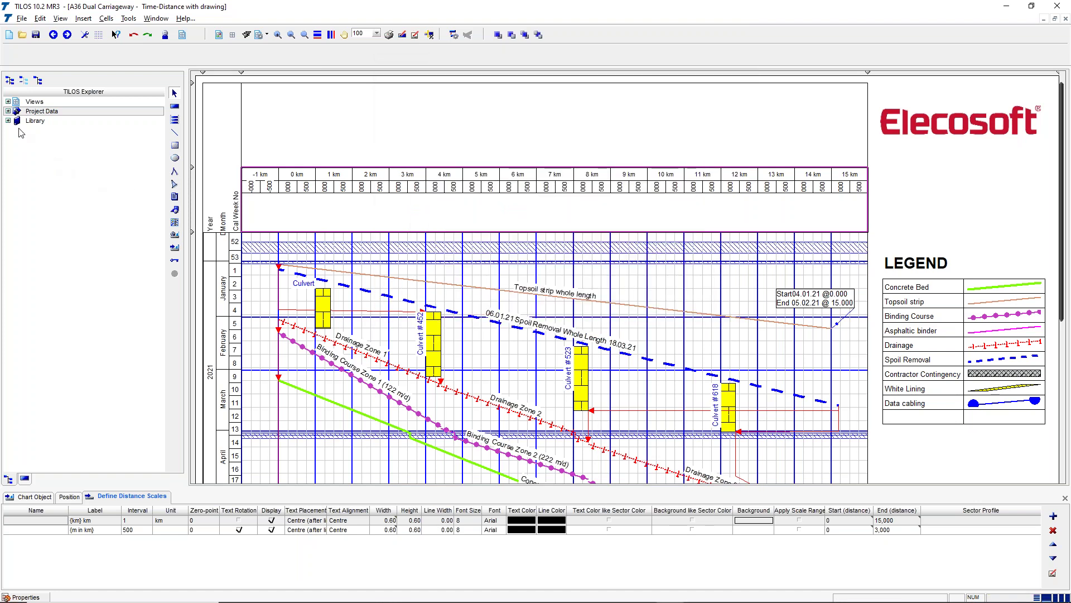
pyautogui.click(8, 111)
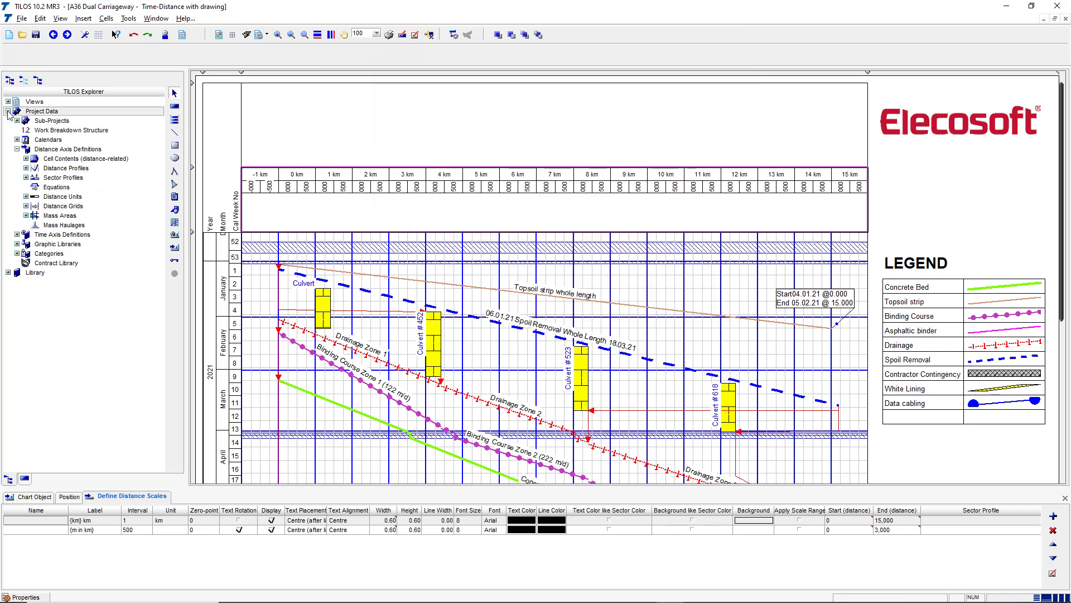
pyautogui.click(17, 149)
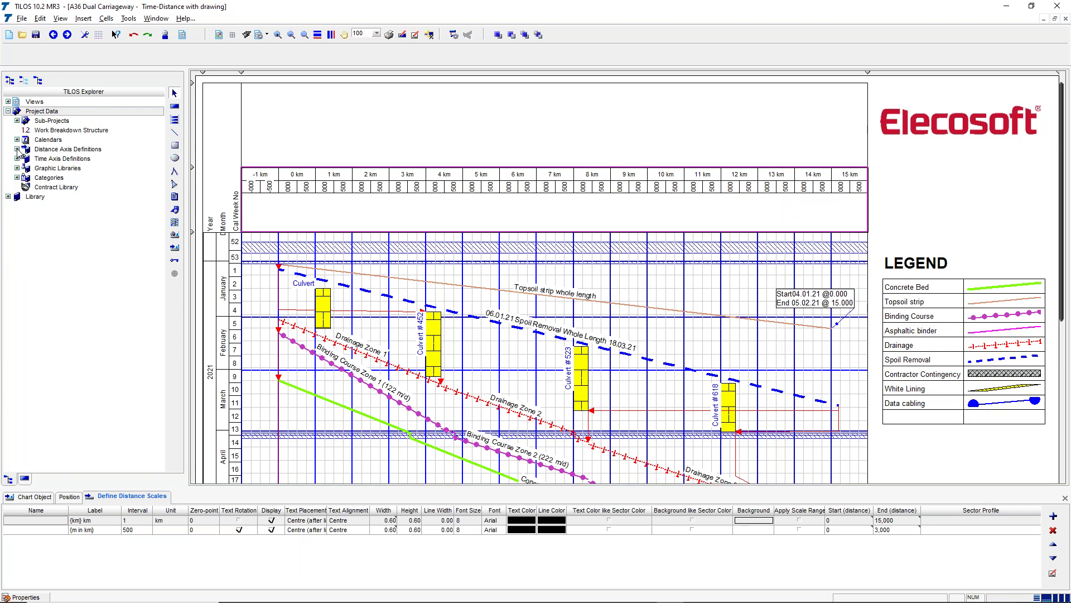
pyautogui.click(17, 149)
pyautogui.click(26, 177)
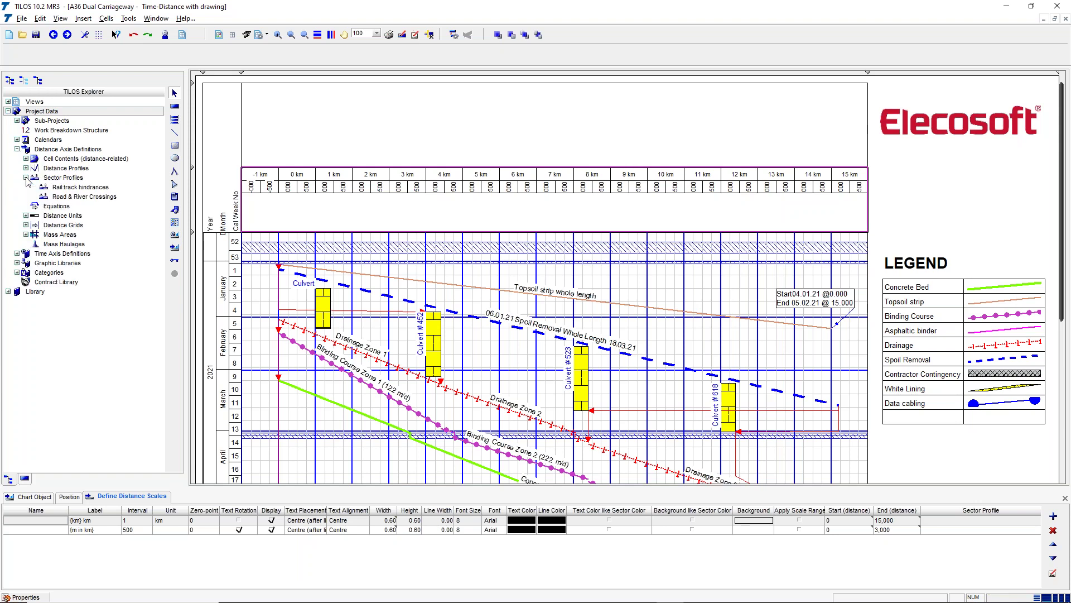
# Create a new sector profile named 'Sections' and bring up its import mapping
pyautogui.rightClick(63, 180)
pyautogui.click(97, 188)
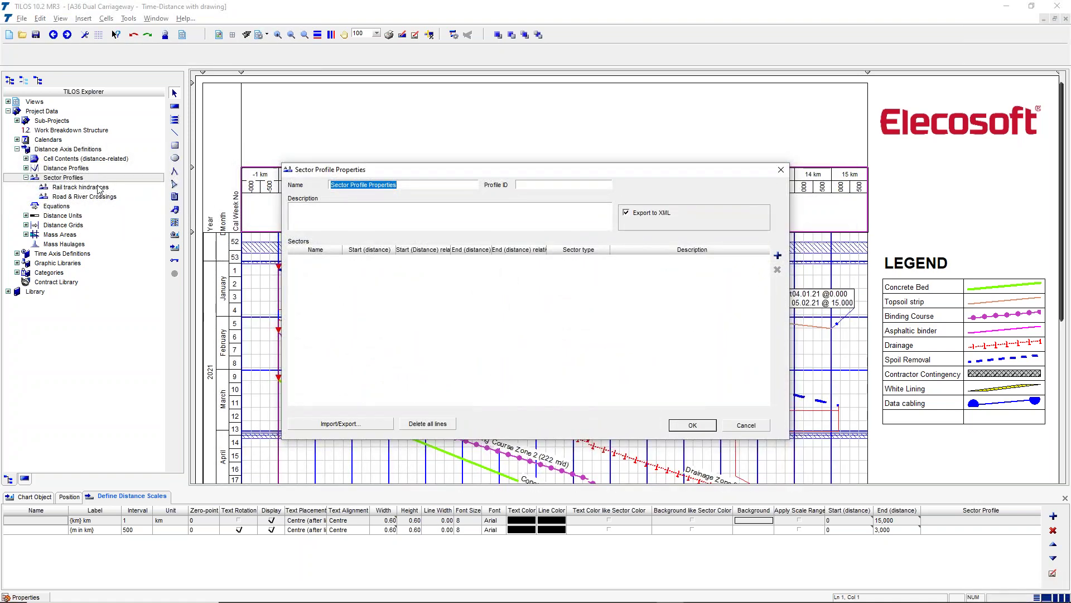
pyautogui.write('Sections')
pyautogui.click(355, 424)
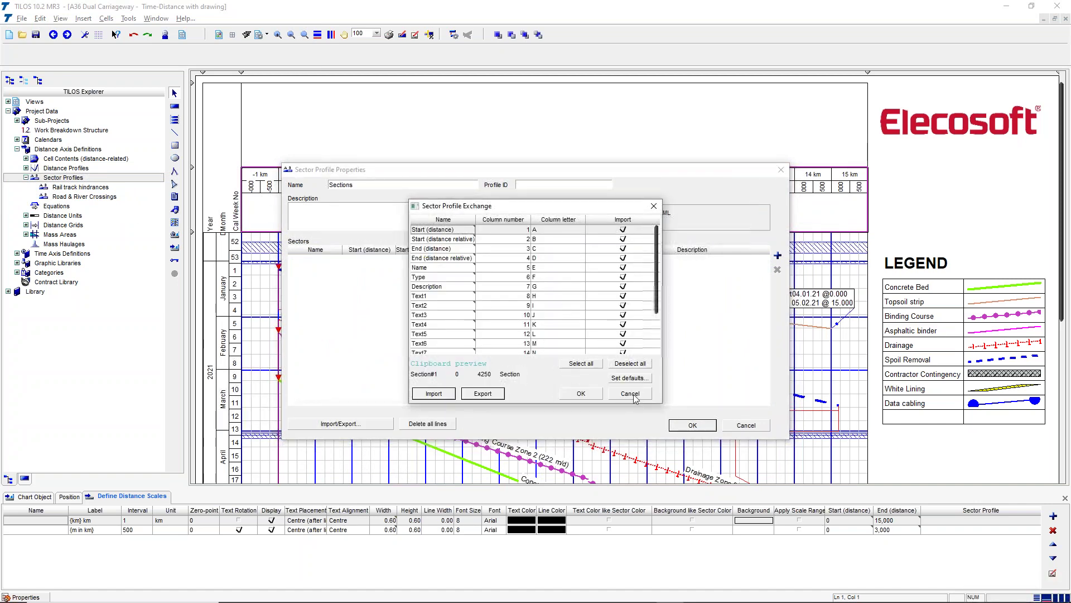
# Import only Name=1, Start=2, End=3 and Type=4 from the copied rows into the profile
pyautogui.click(638, 365)
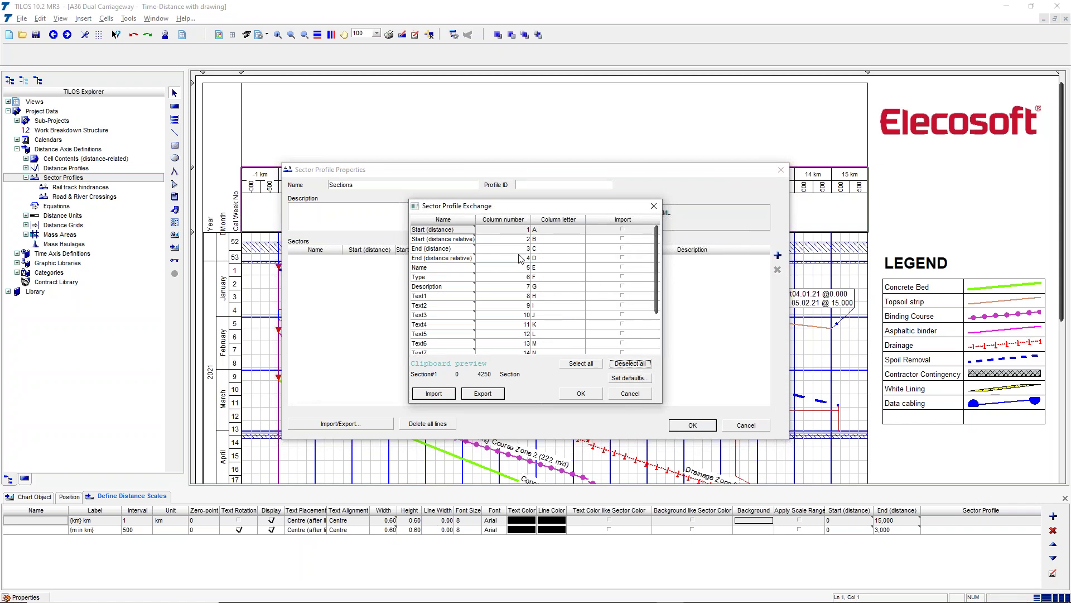
pyautogui.click(517, 272)
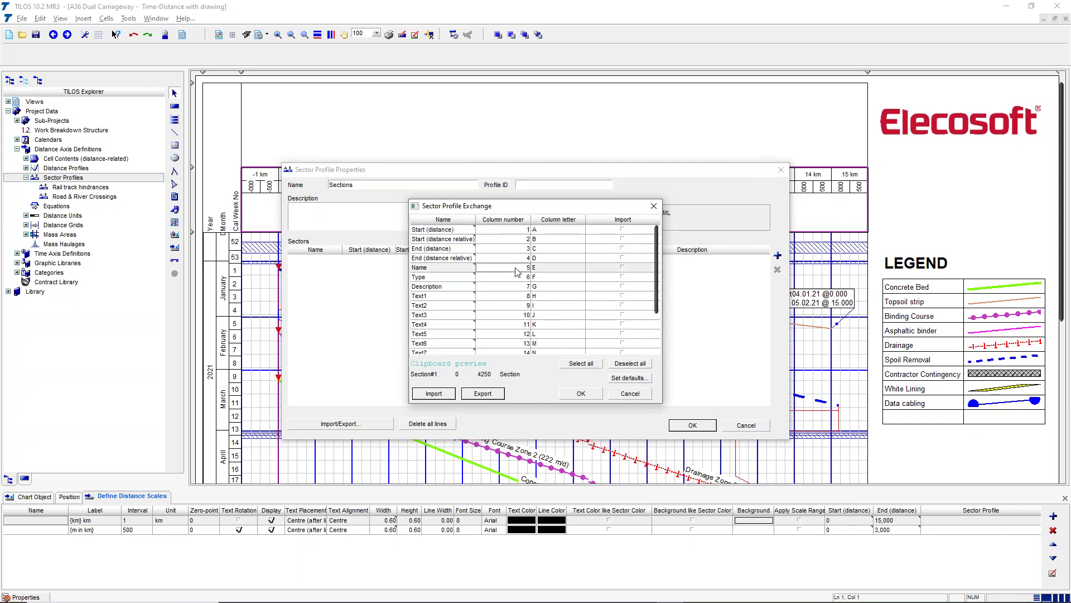
pyautogui.write('1')
pyautogui.click(622, 268)
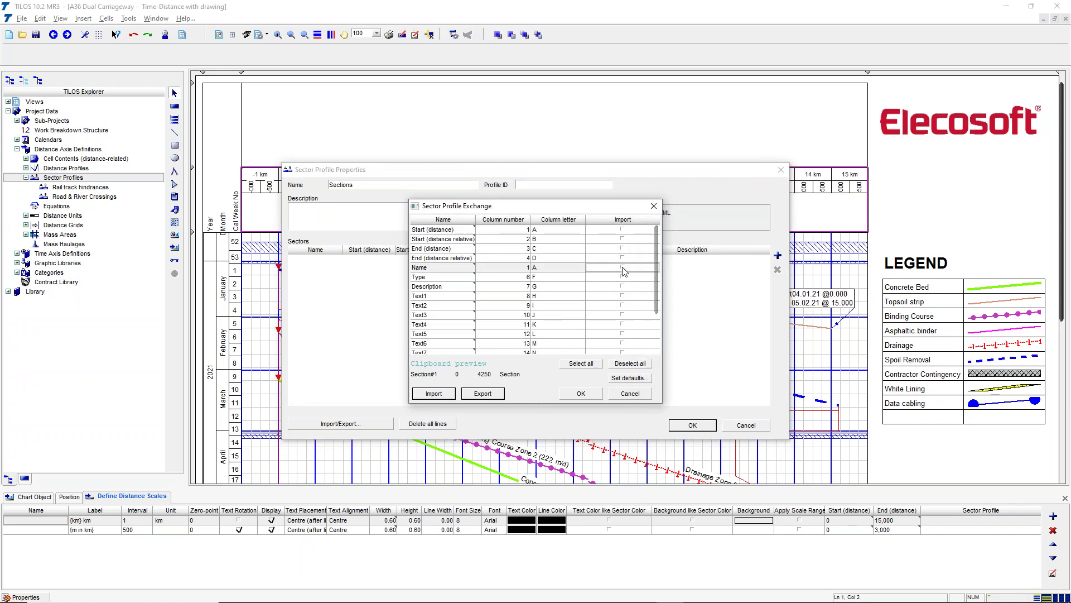
pyautogui.click(505, 230)
pyautogui.write('2')
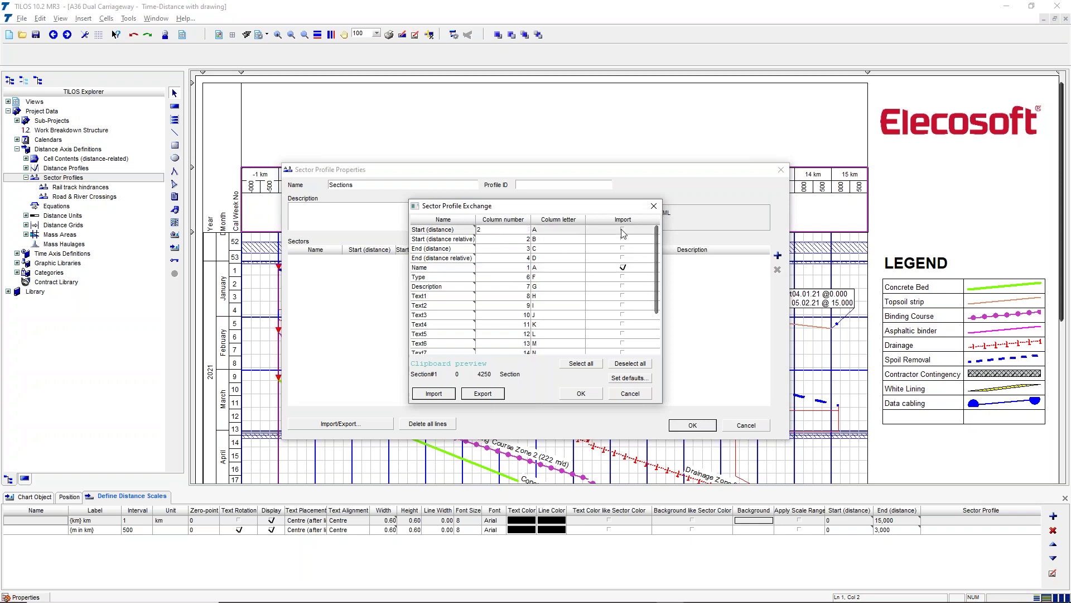
pyautogui.click(623, 230)
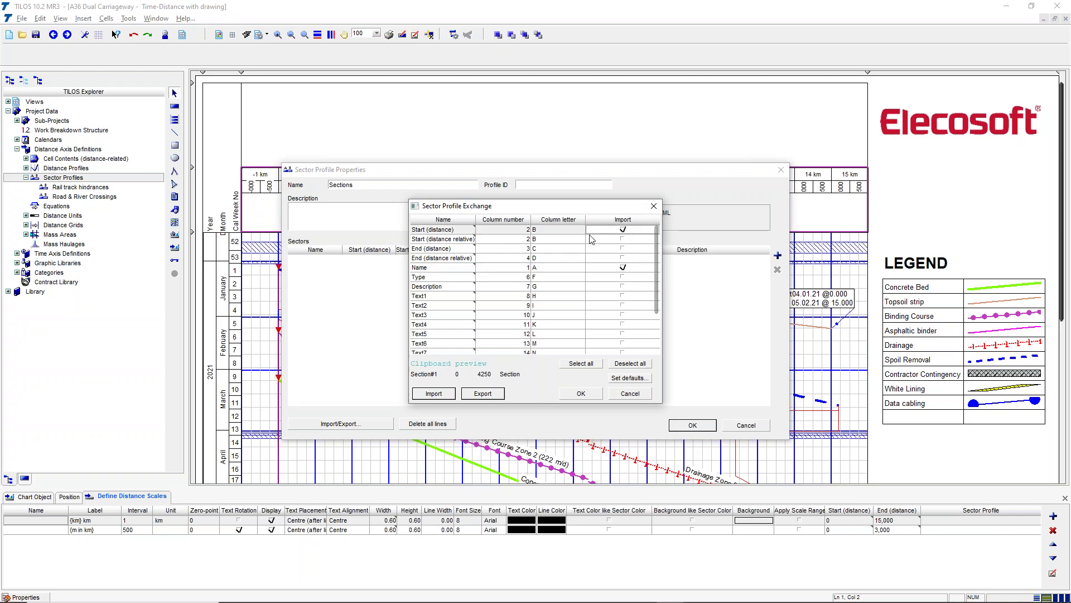
pyautogui.click(622, 249)
pyautogui.click(509, 279)
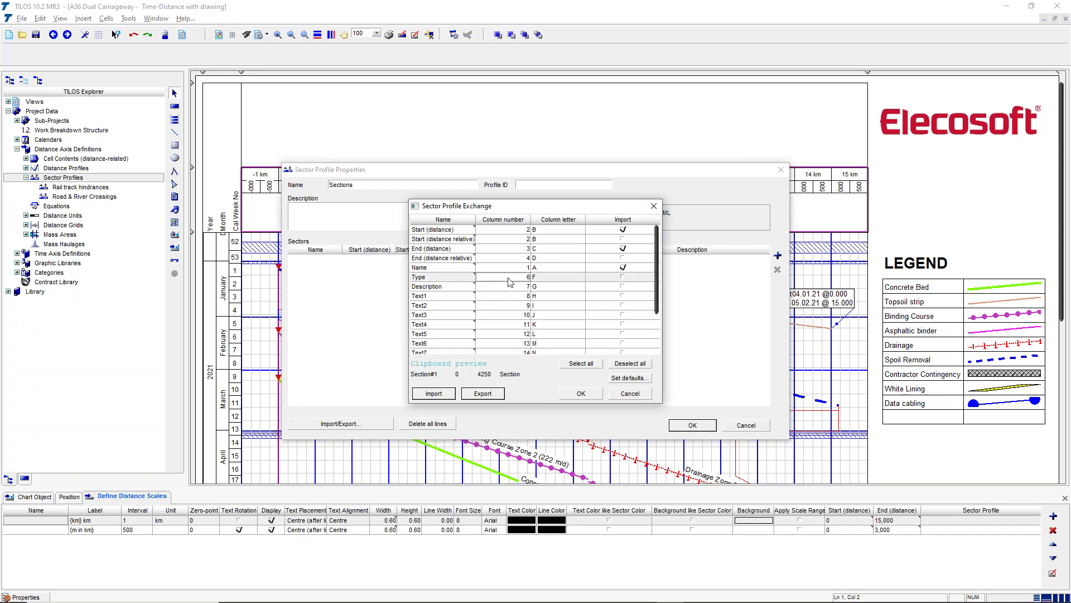
pyautogui.write('4')
pyautogui.click(623, 277)
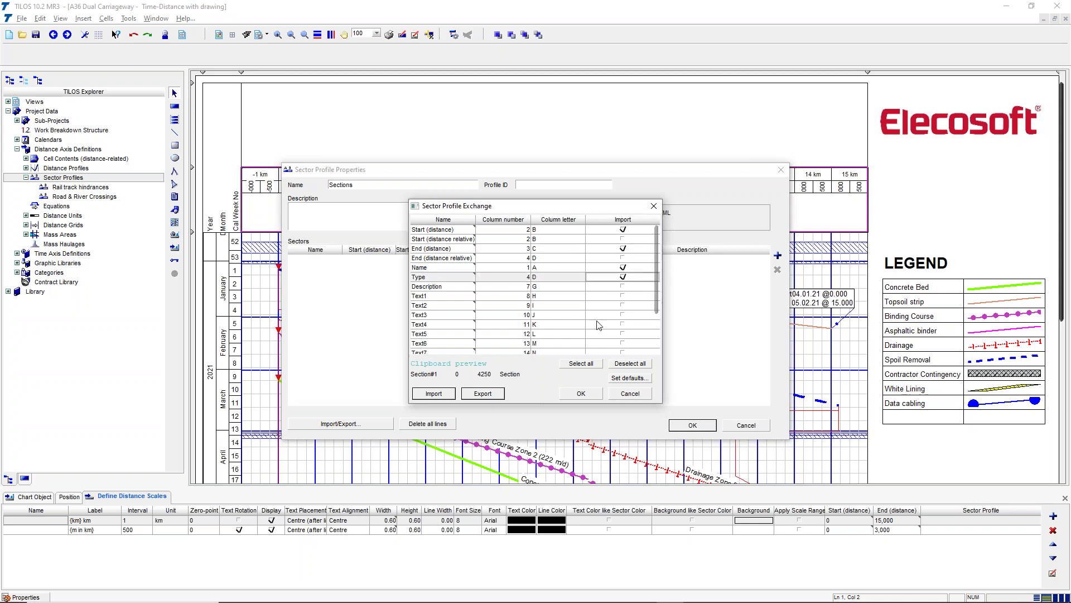
pyautogui.click(445, 395)
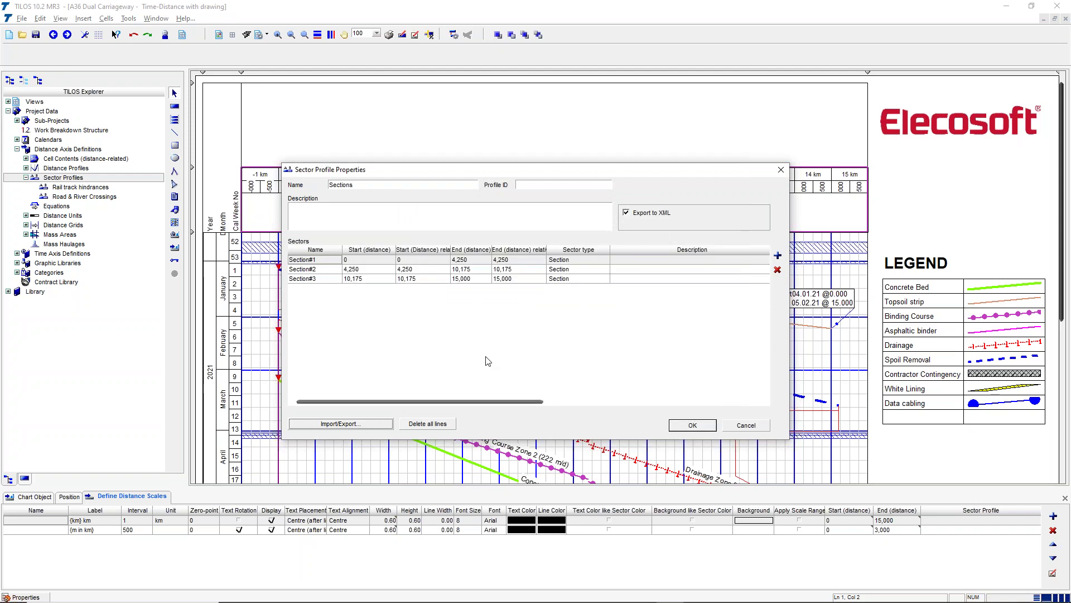
# Set the Profile ID to 'Sections', keep Section#1's type as Section, and save the profile
pyautogui.click(541, 189)
pyautogui.write('\\s')
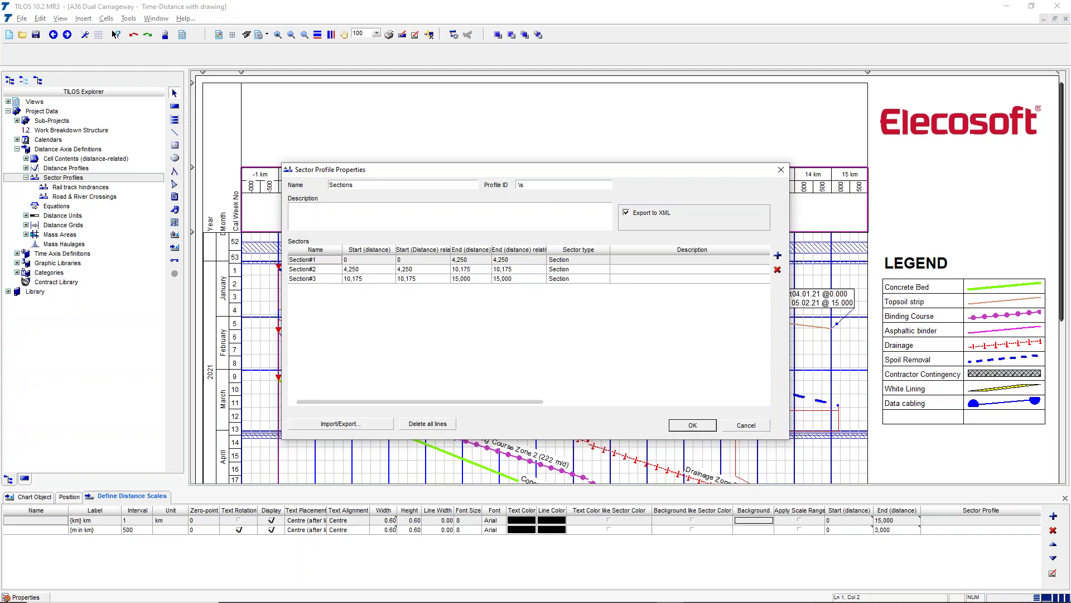
pyautogui.press('BackSpace')
pyautogui.press('BackSpace')
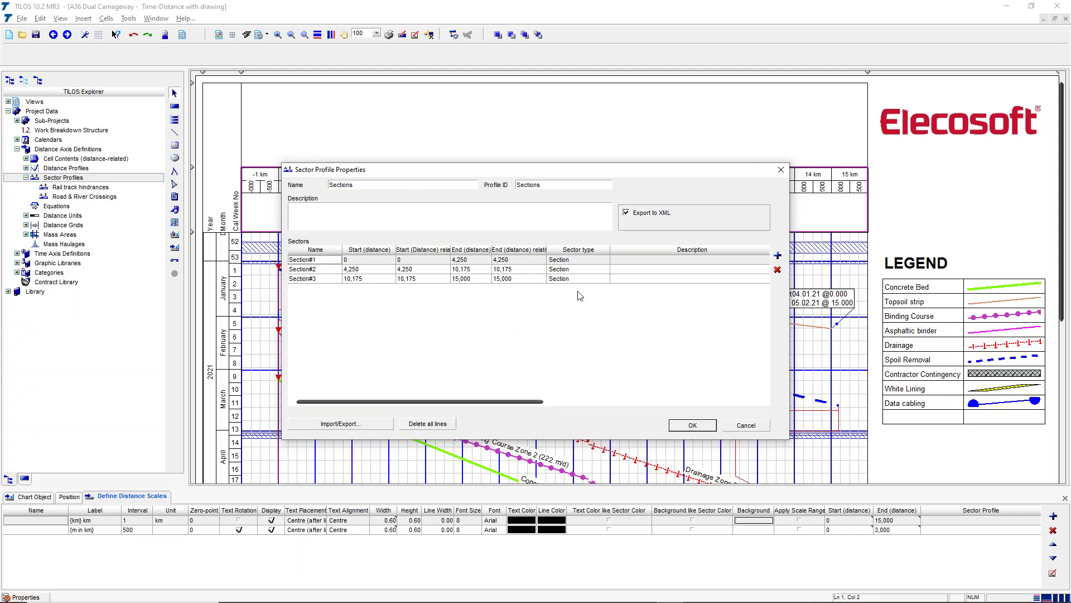
pyautogui.click(576, 260)
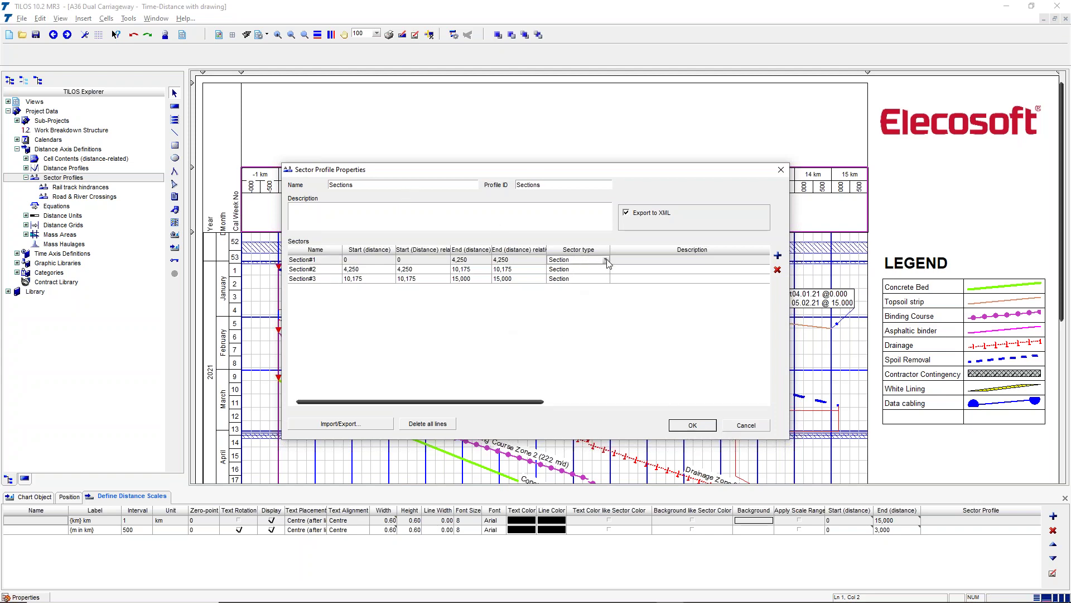
pyautogui.click(605, 259)
pyautogui.click(605, 260)
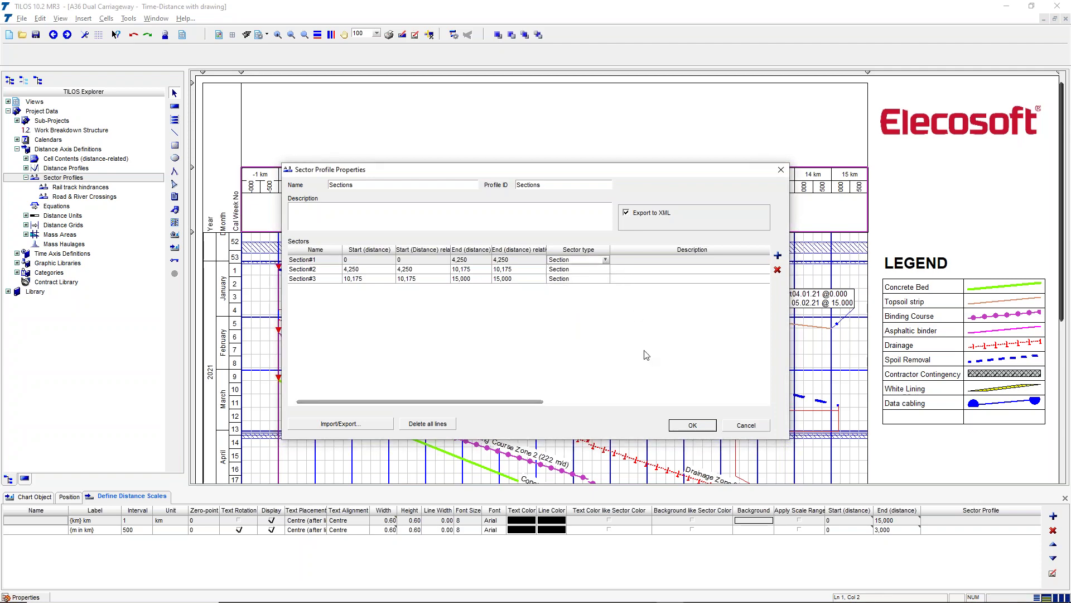
pyautogui.click(692, 426)
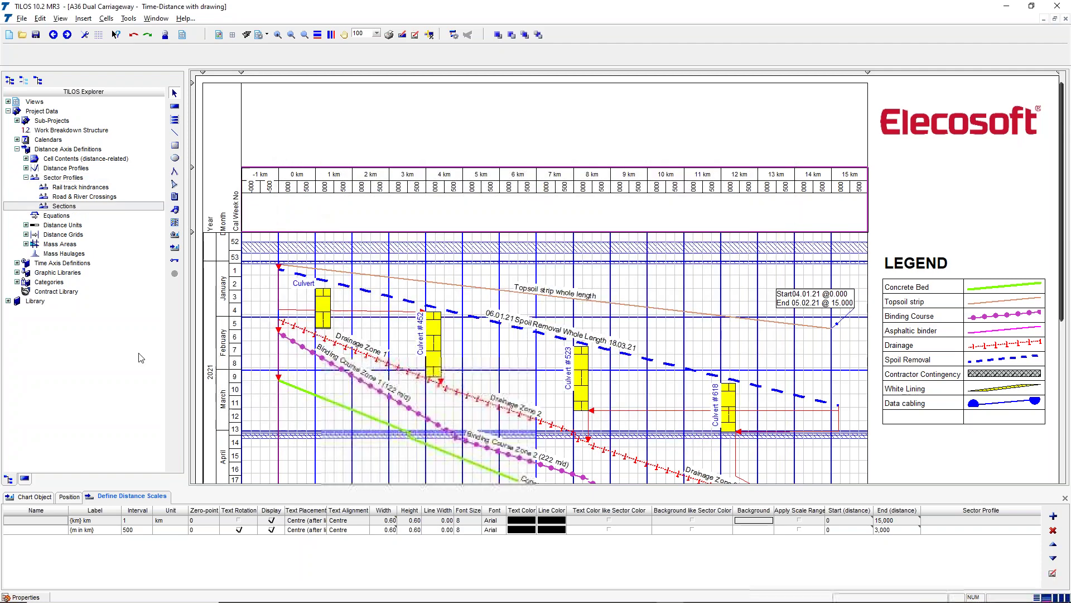
pyautogui.click(8, 111)
pyautogui.click(8, 121)
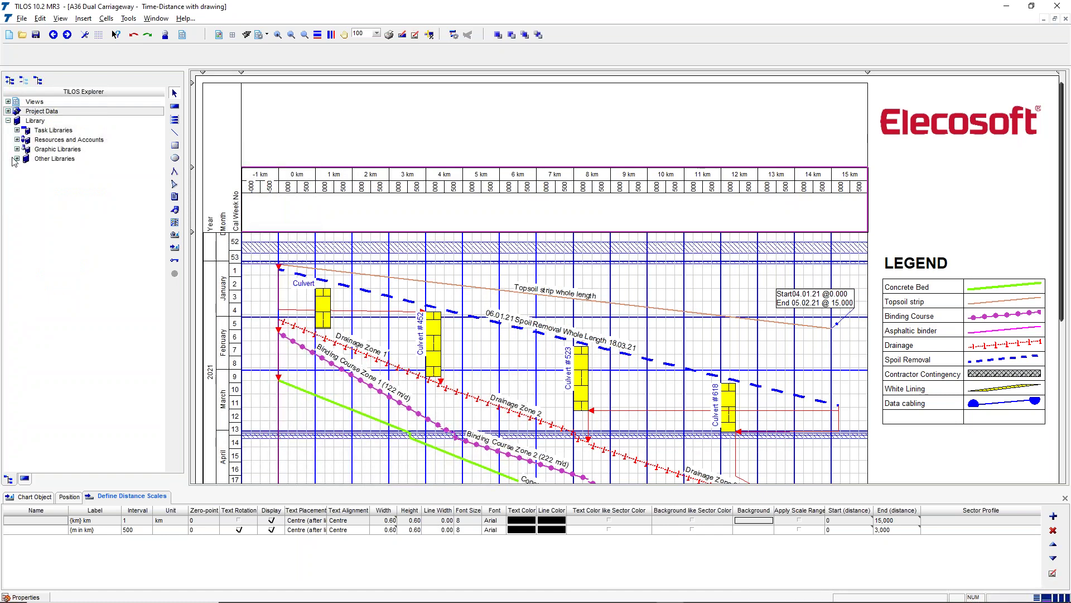
pyautogui.click(17, 159)
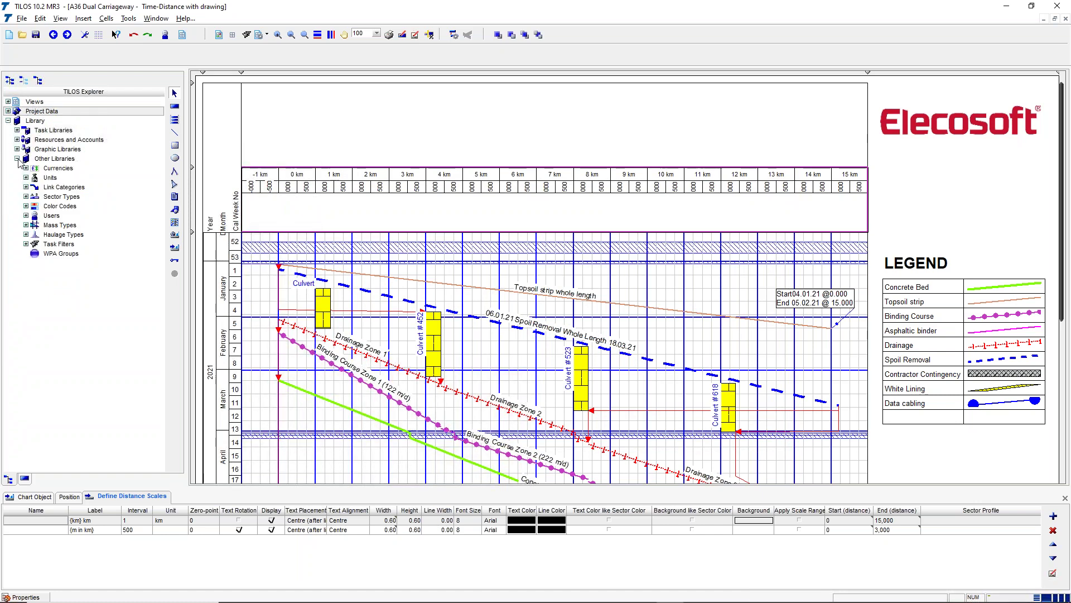
pyautogui.click(25, 196)
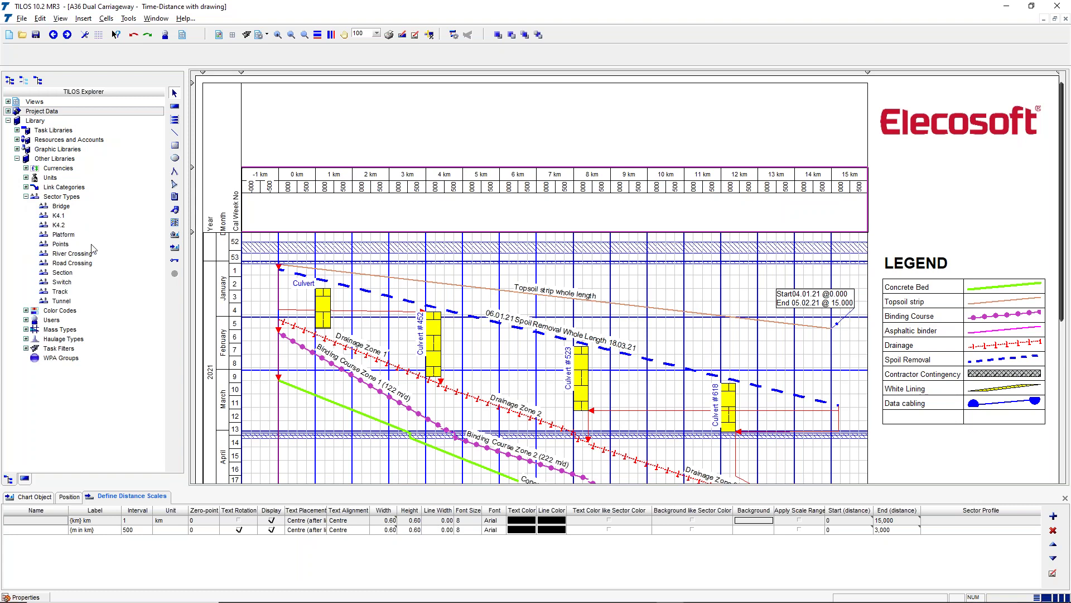
pyautogui.doubleClick(70, 273)
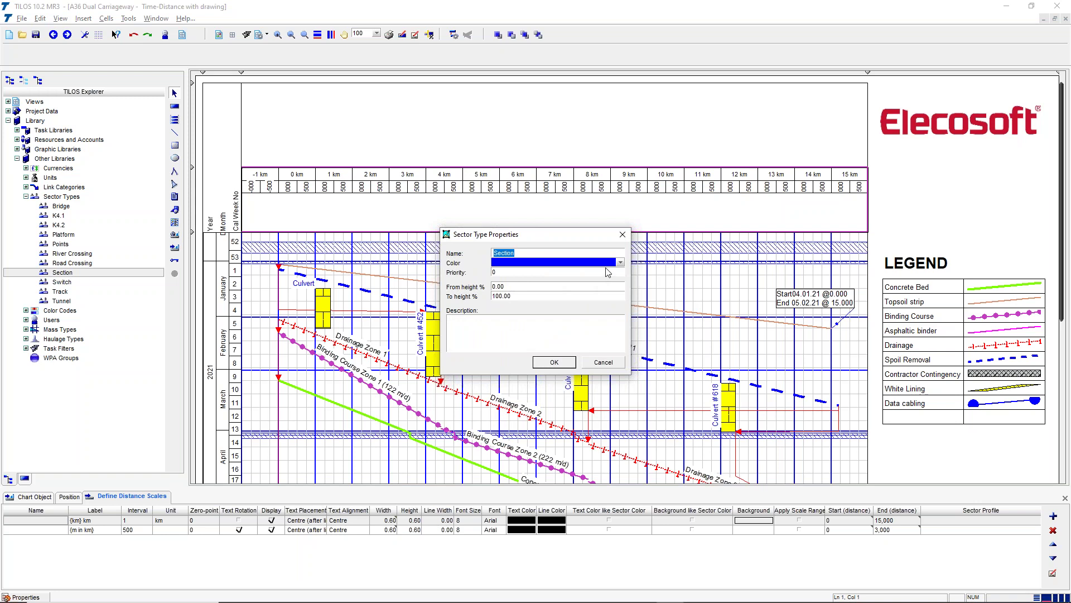
pyautogui.click(620, 264)
pyautogui.click(620, 265)
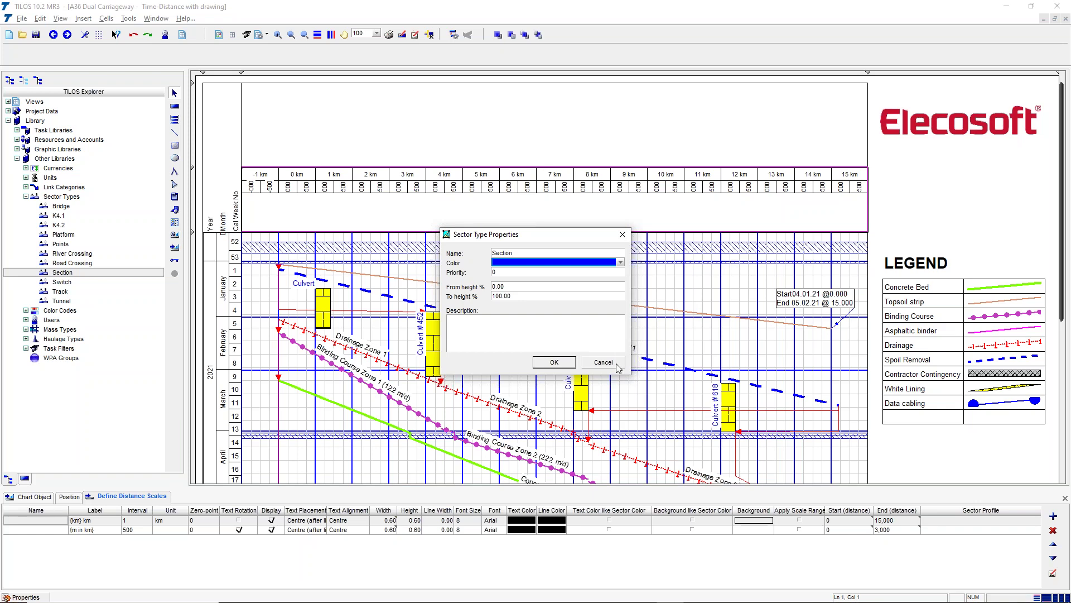
pyautogui.click(603, 362)
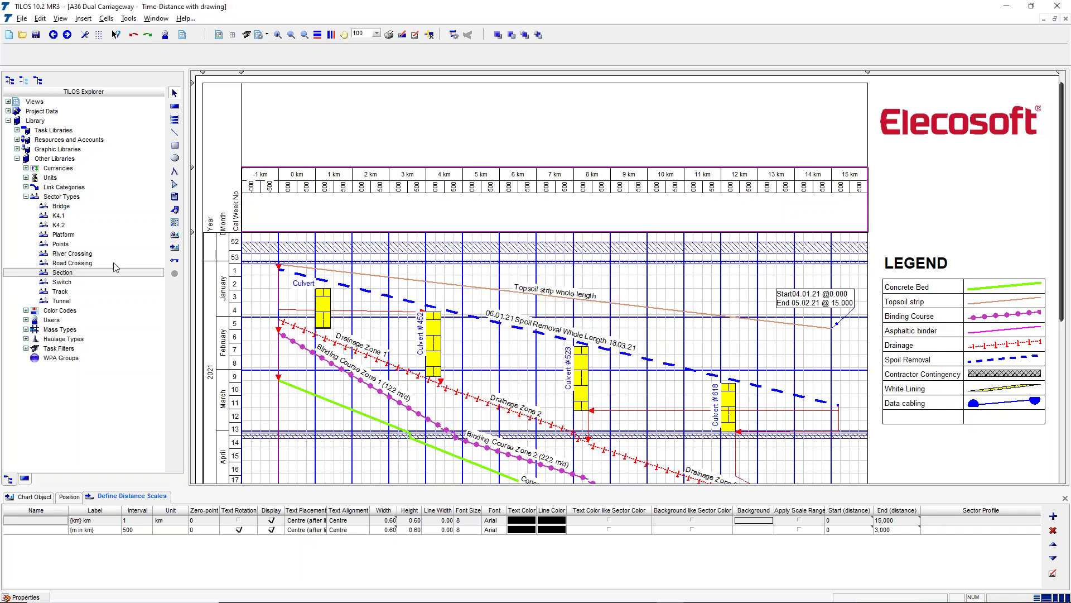
pyautogui.click(26, 197)
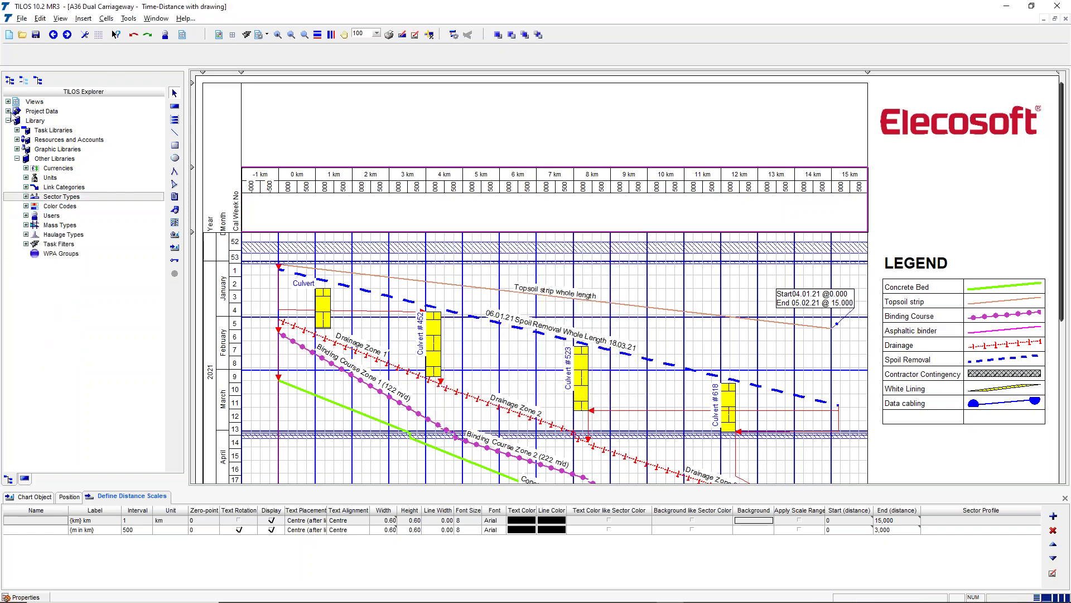
# Add a new distance scale row based on the Sections sector profile
pyautogui.click(8, 111)
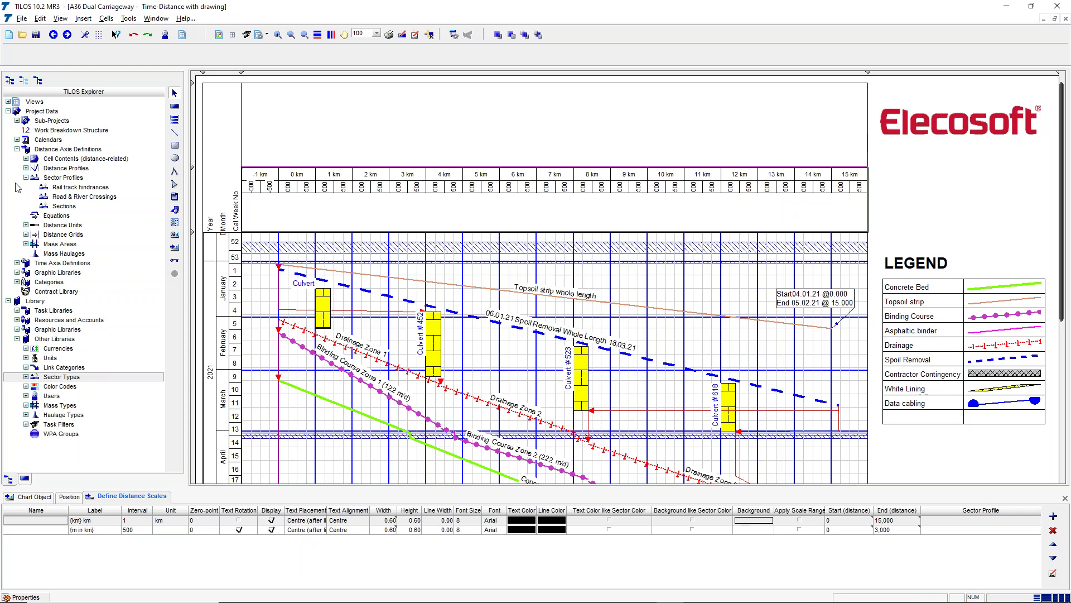
pyautogui.click(65, 207)
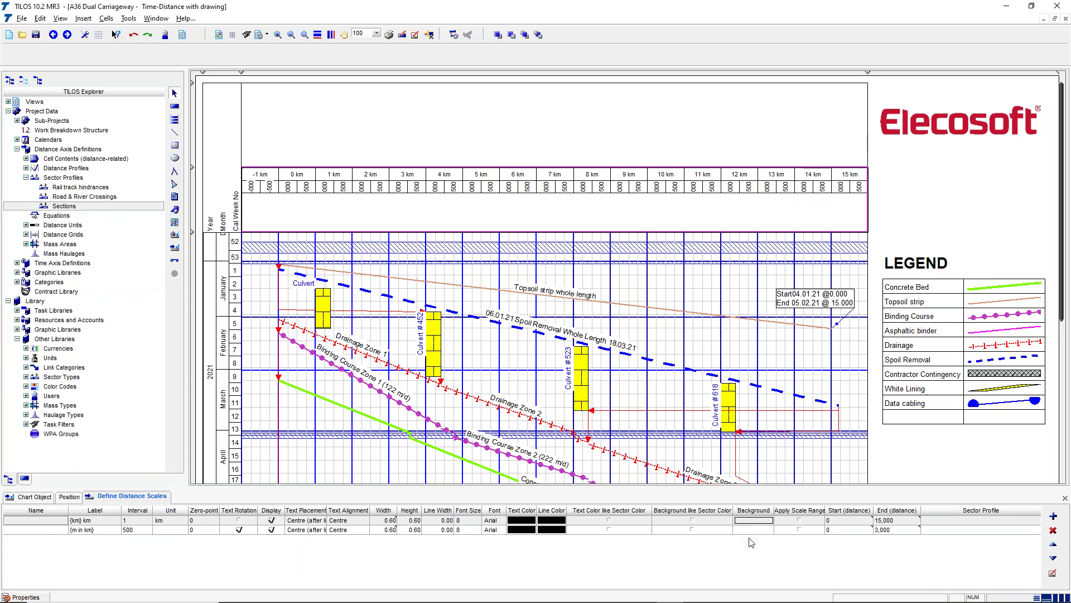
pyautogui.click(1053, 516)
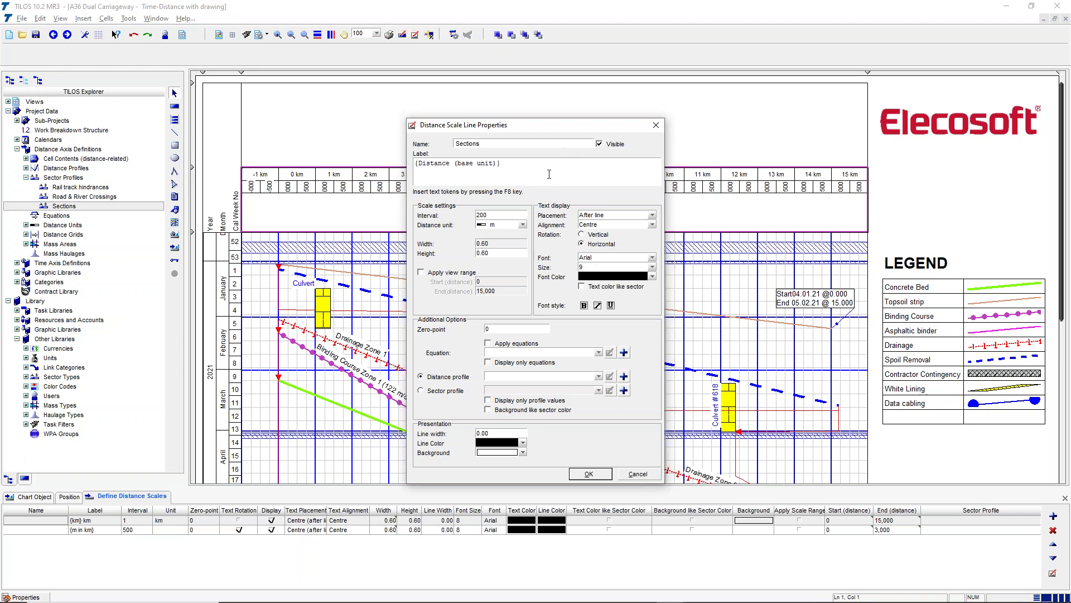
pyautogui.click(447, 390)
pyautogui.click(598, 390)
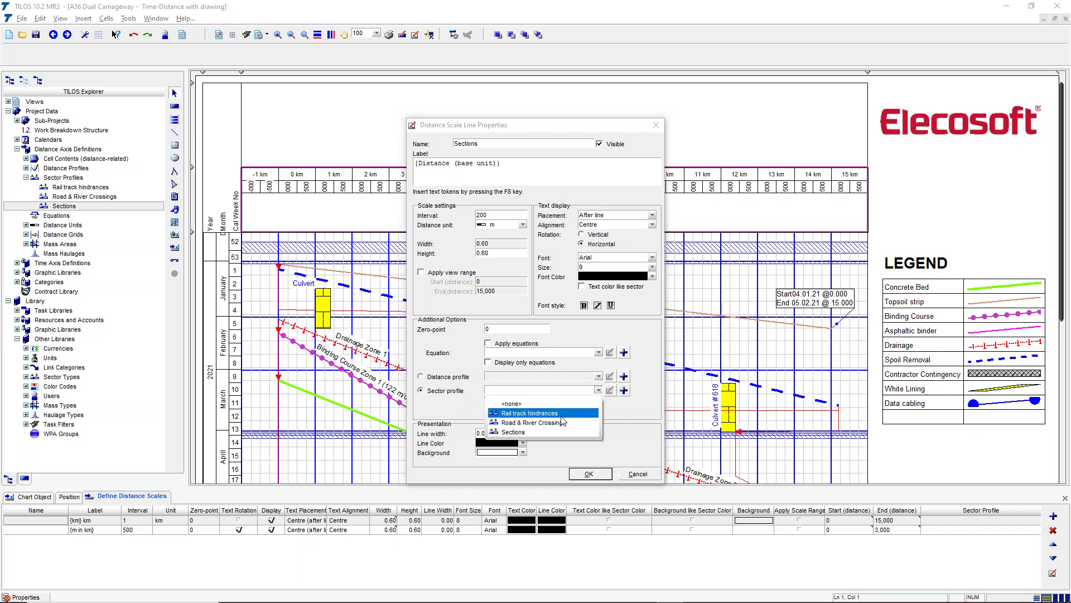
pyautogui.click(558, 434)
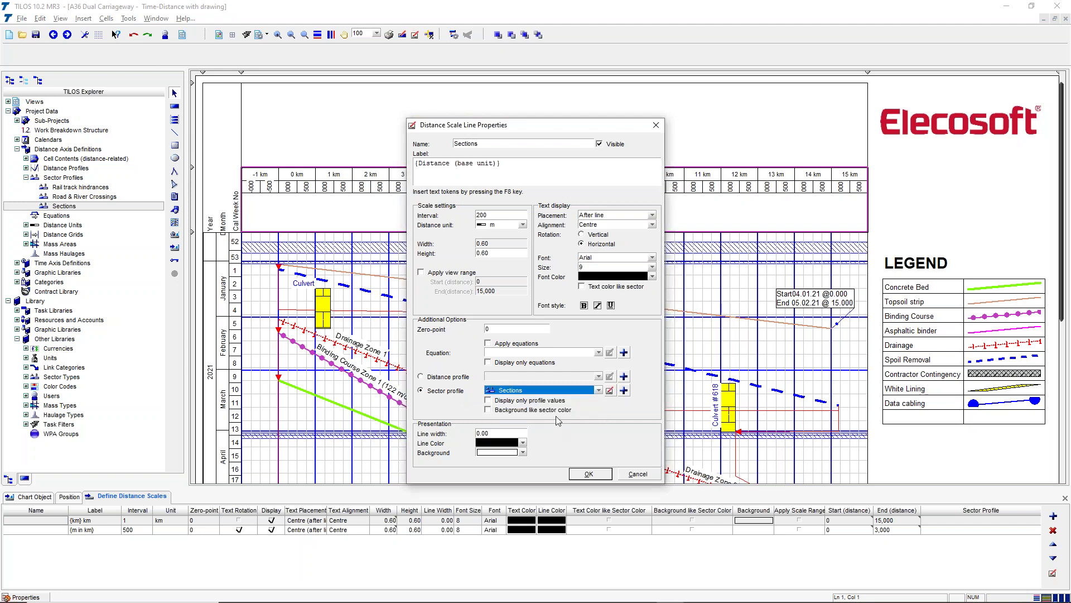
# Show only profile values with sector-coloured background and white 10-point label text
pyautogui.click(530, 401)
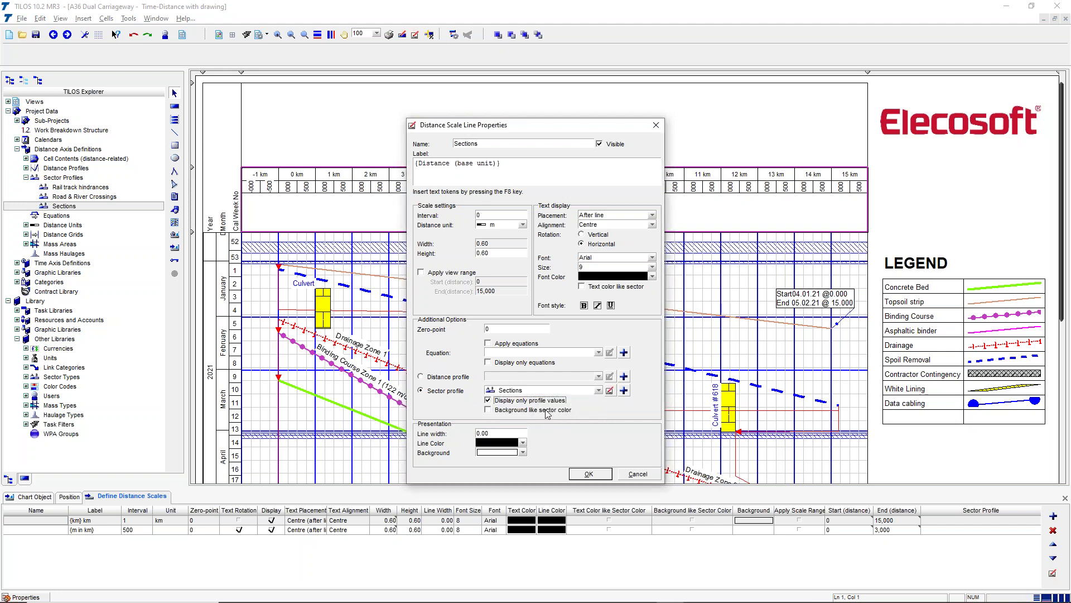
pyautogui.click(547, 410)
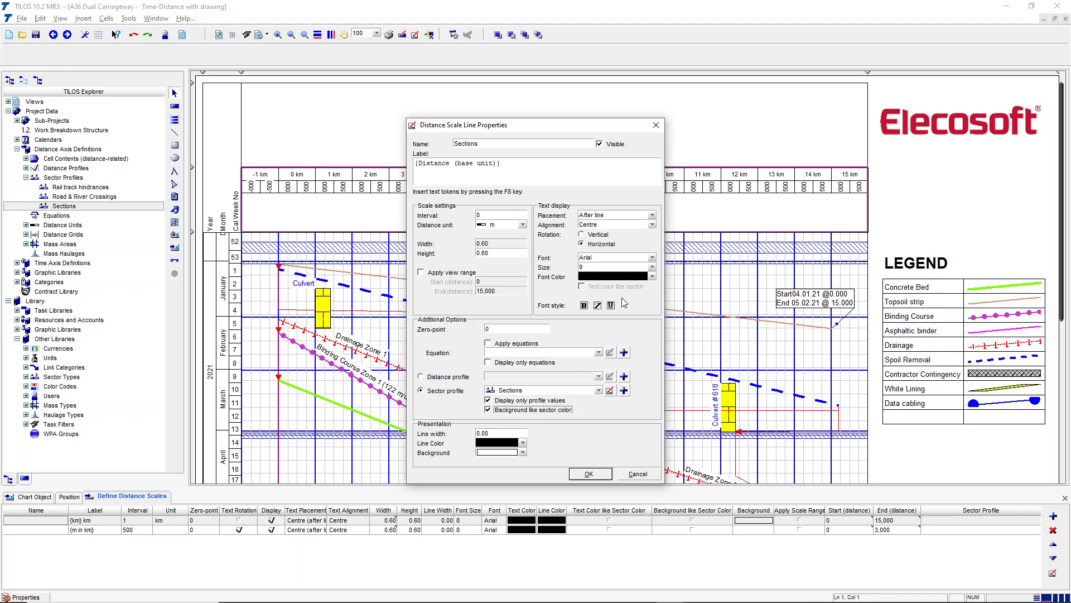
pyautogui.click(561, 413)
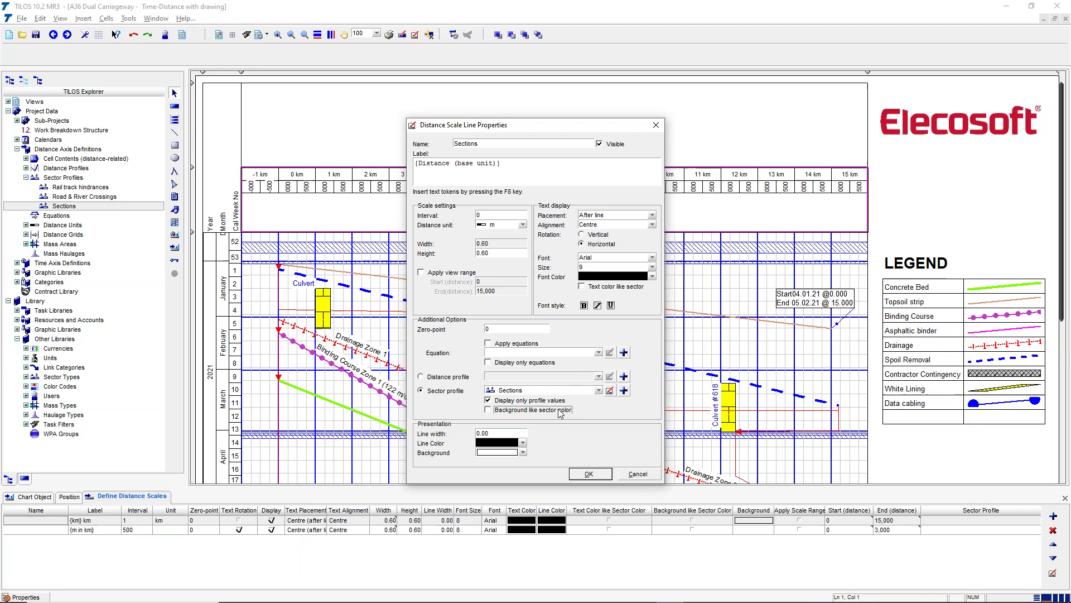
pyautogui.click(523, 444)
pyautogui.click(554, 450)
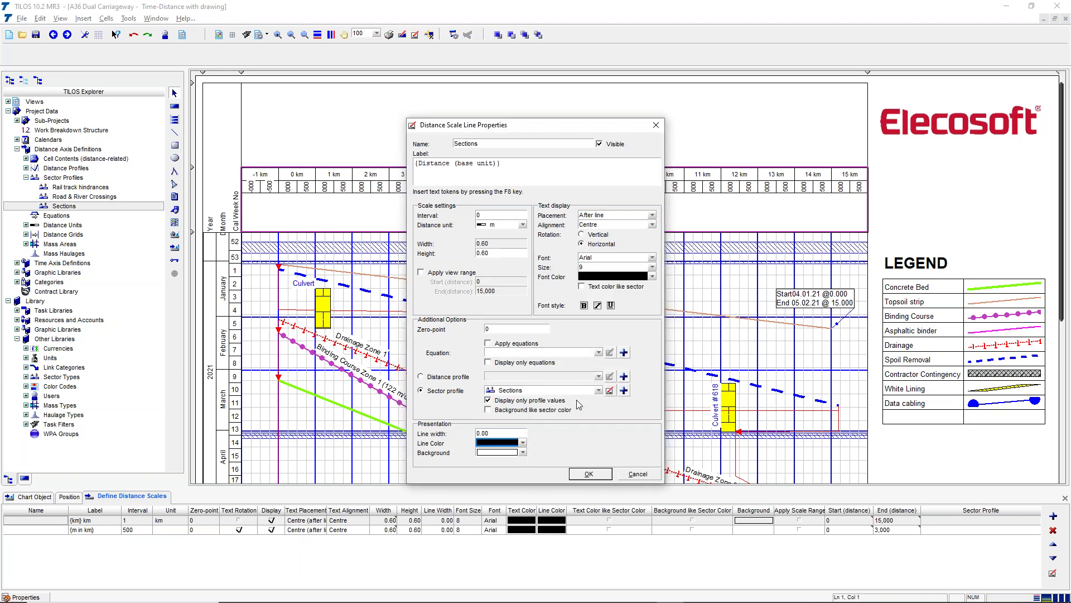
pyautogui.click(536, 410)
pyautogui.click(652, 277)
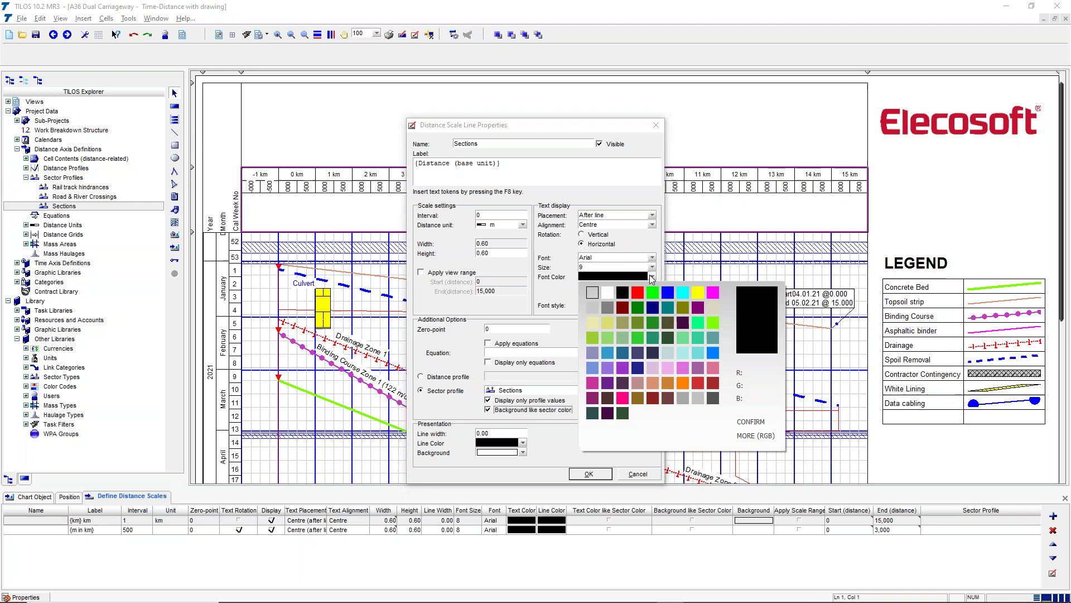
pyautogui.click(607, 293)
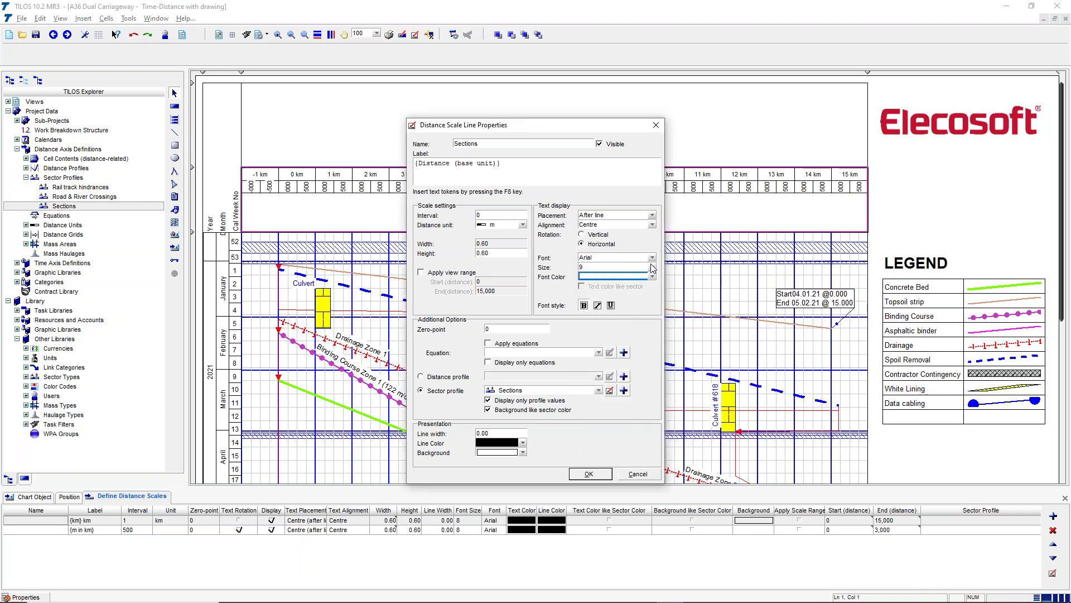
pyautogui.click(652, 267)
pyautogui.click(624, 306)
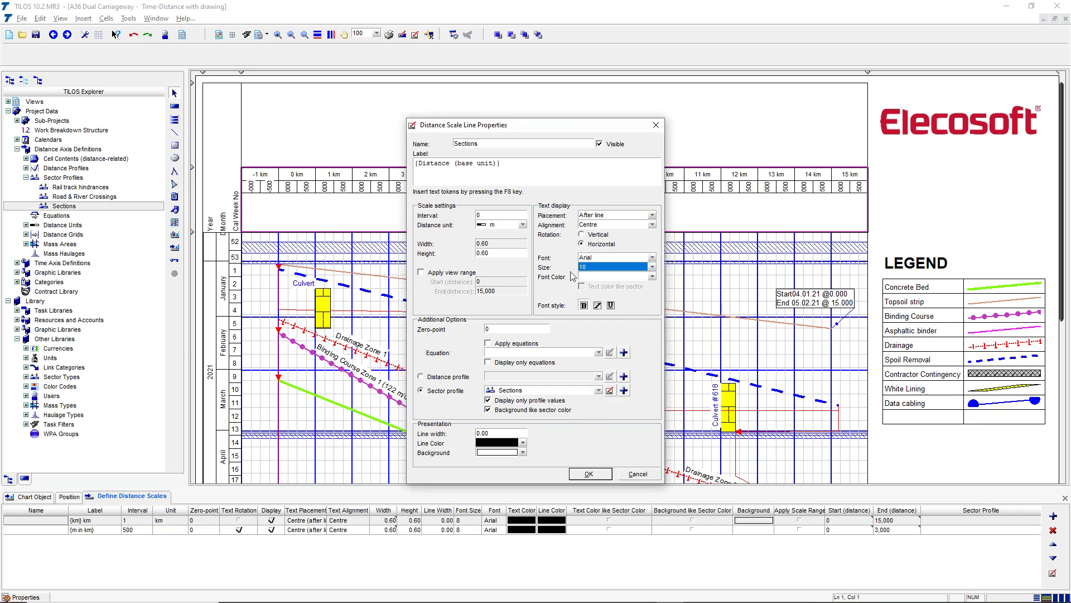
# Replace the label with the sector {Name} token and confirm the Sections row
pyautogui.moveTo(501, 163); pyautogui.dragTo(397, 170)
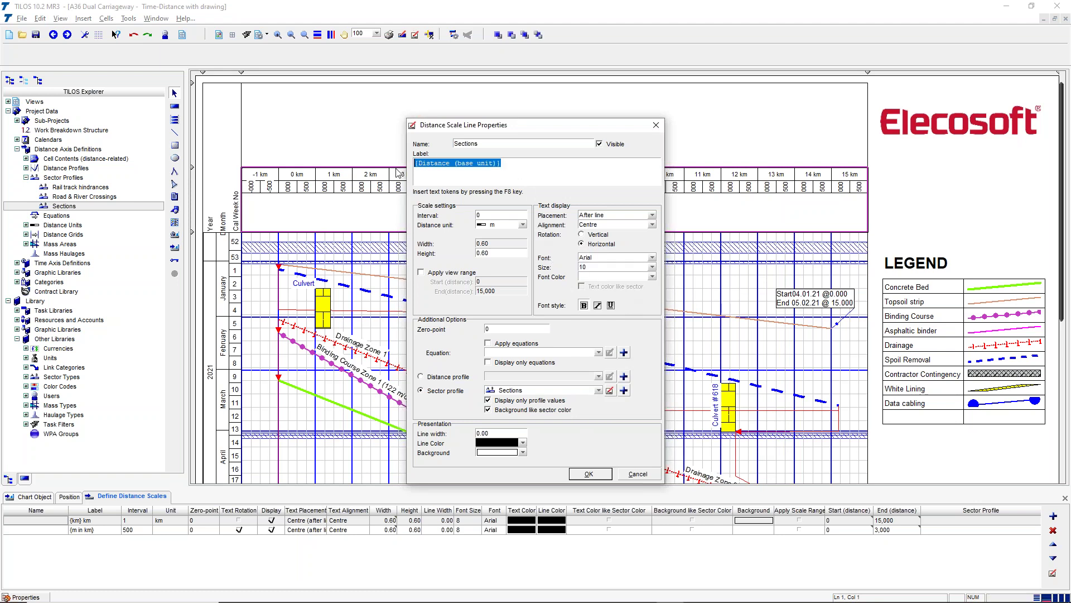
pyautogui.press('Delete')
pyautogui.press('F8')
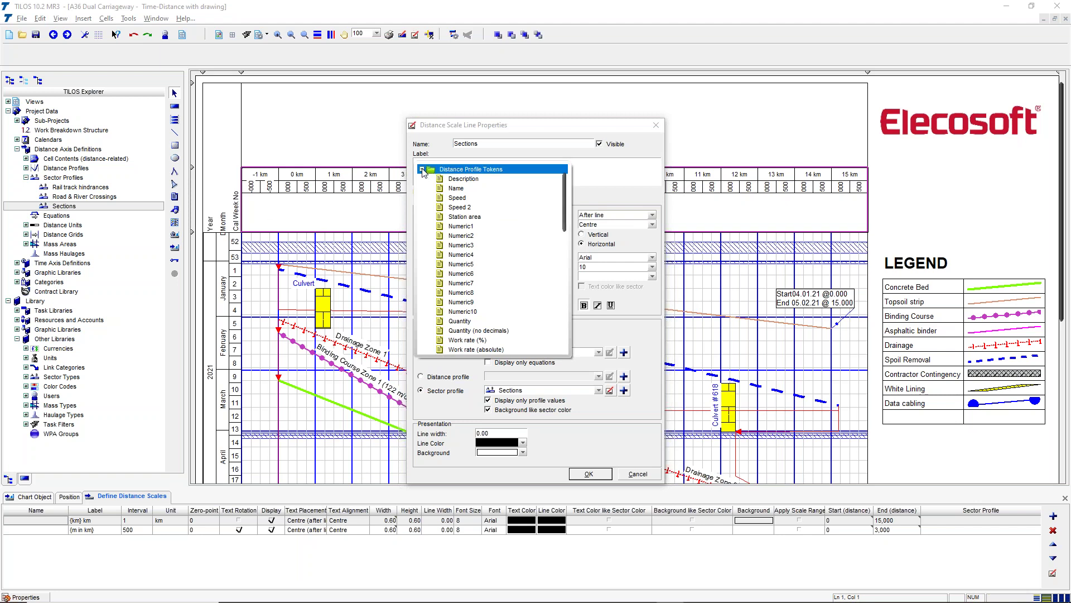
pyautogui.click(422, 169)
pyautogui.click(452, 179)
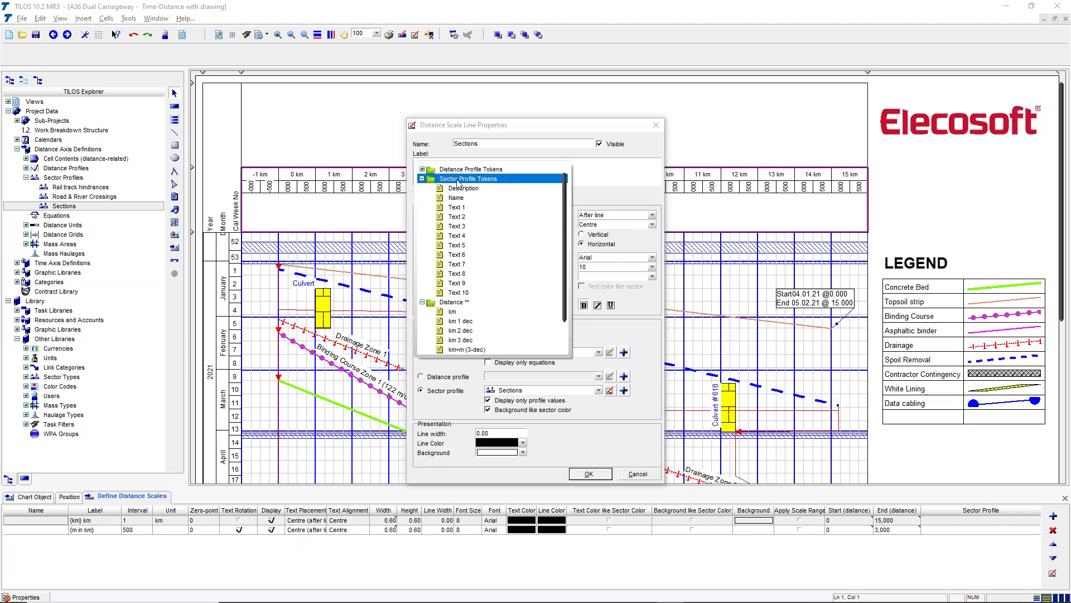
pyautogui.doubleClick(458, 198)
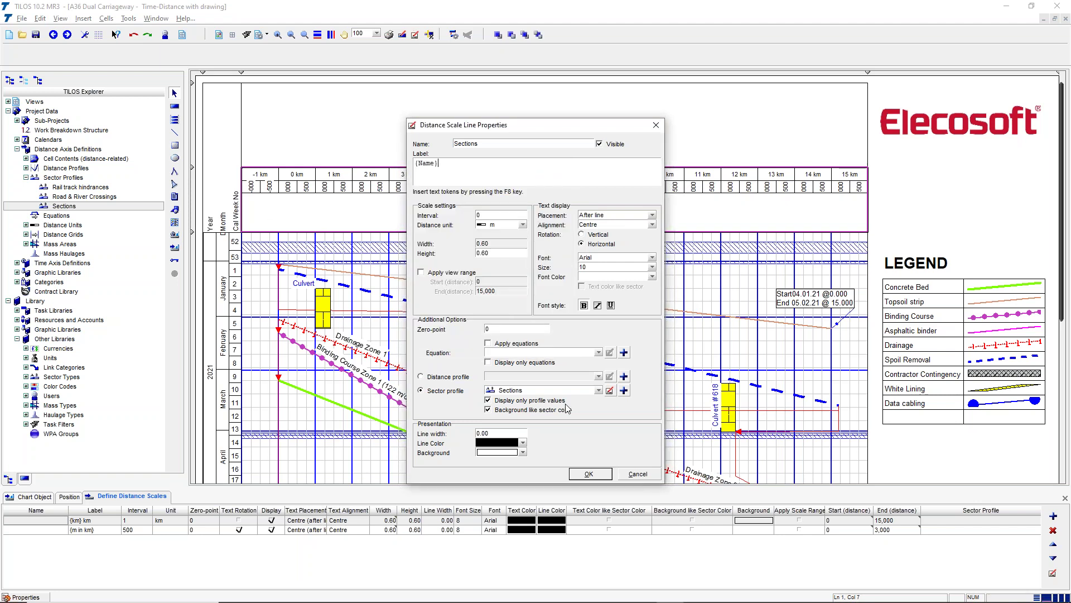
pyautogui.click(589, 473)
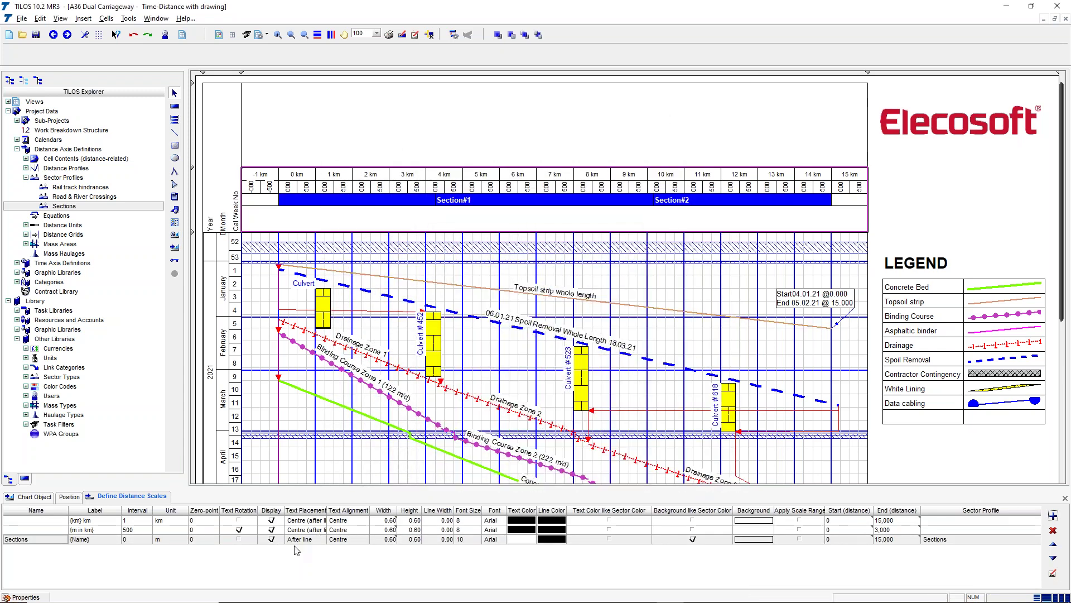
# Set the Sections row's text placement to Centre (before line)
pyautogui.click(325, 540)
pyautogui.click(322, 539)
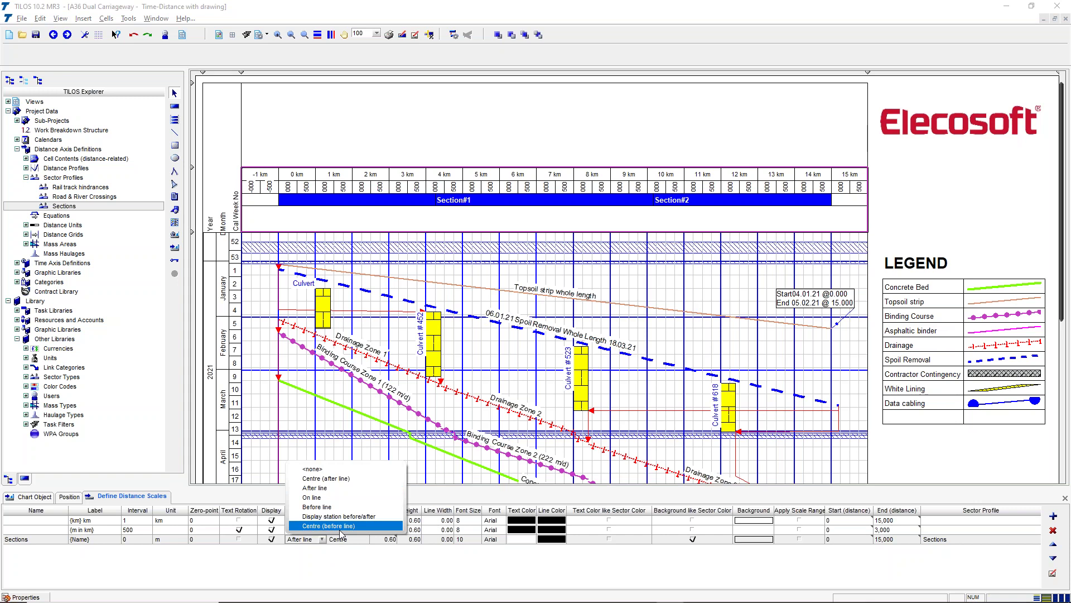
pyautogui.click(349, 526)
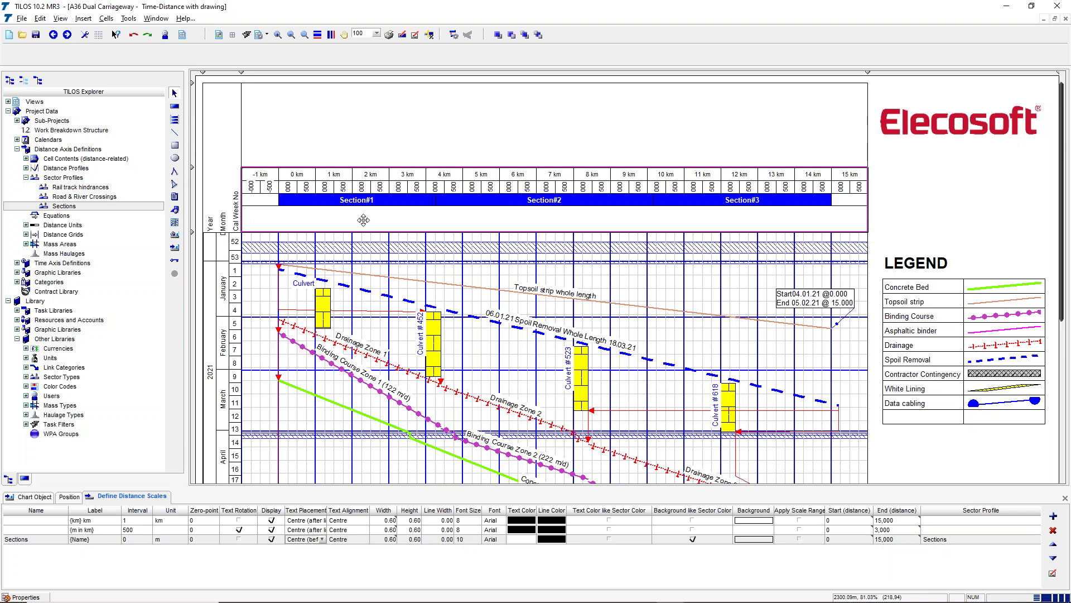
# In Excel, copy the bridge rows A2:C5 (B#1 to B#4)
pyautogui.hotkey('alt', 'Tab')
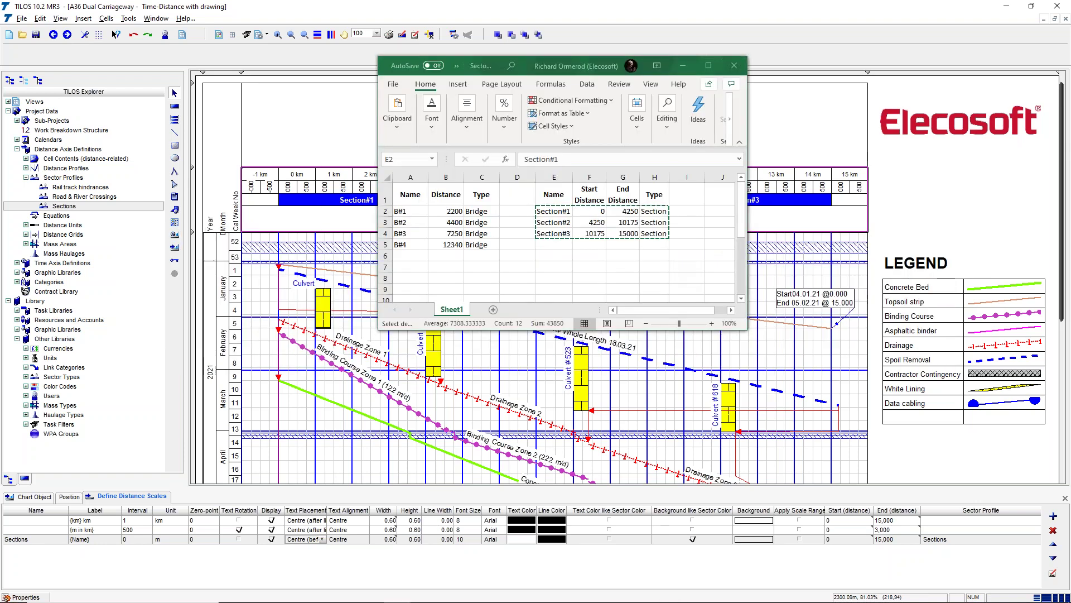
pyautogui.hotkey('ctrl', 'c')
pyautogui.click(411, 216)
pyautogui.hotkey('ctrl', 'shift', 'Down')
pyautogui.hotkey('ctrl', 'shift', 'Right')
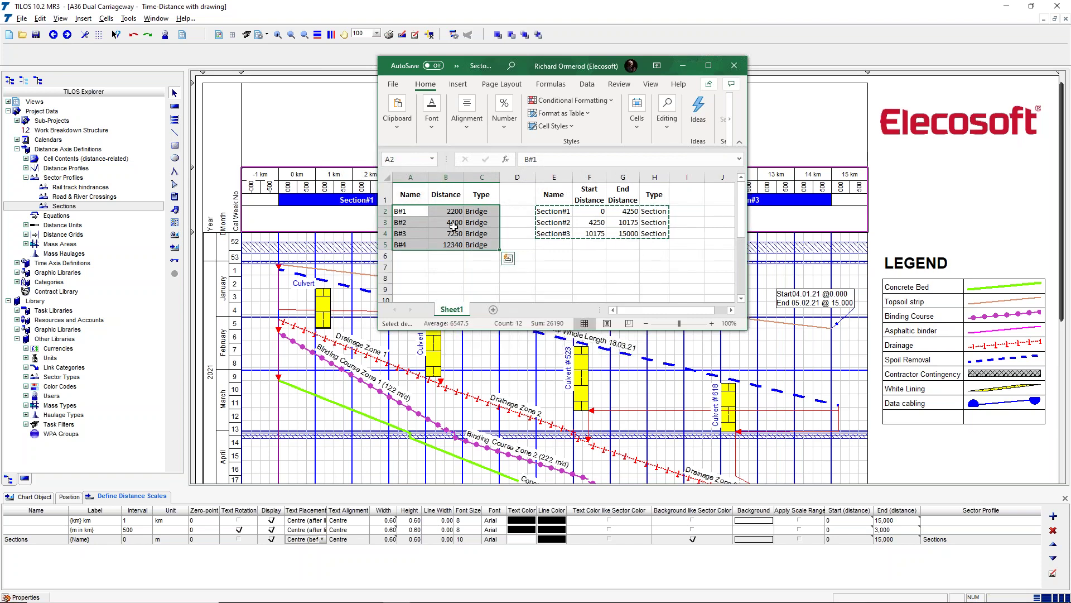
pyautogui.rightClick(455, 225)
pyautogui.click(483, 251)
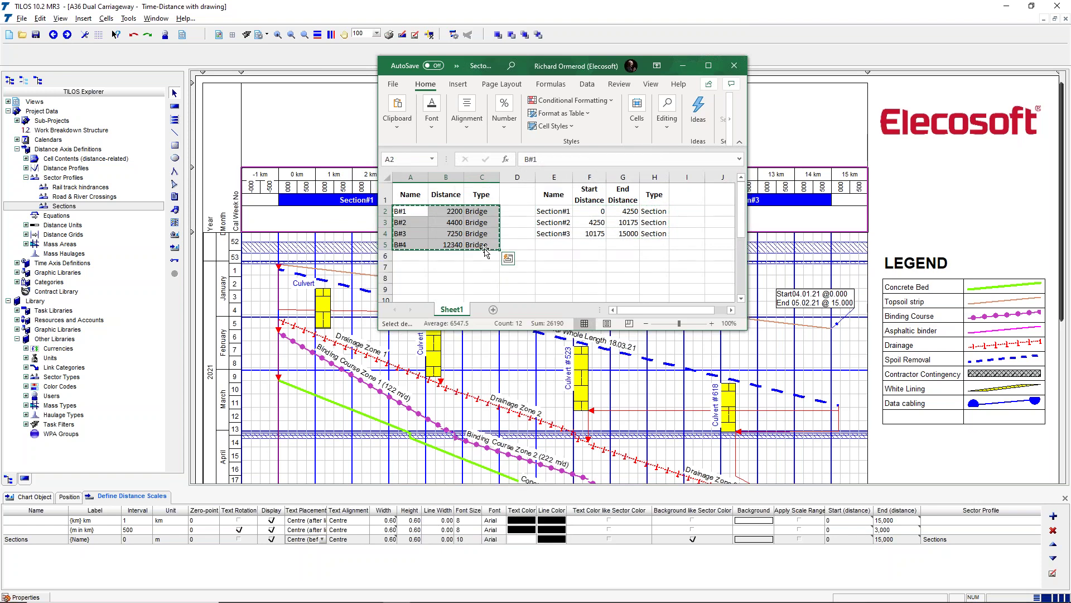
# Return to TILOS and expand the Distance Profiles list instead of Sector Profiles
pyautogui.click(249, 20)
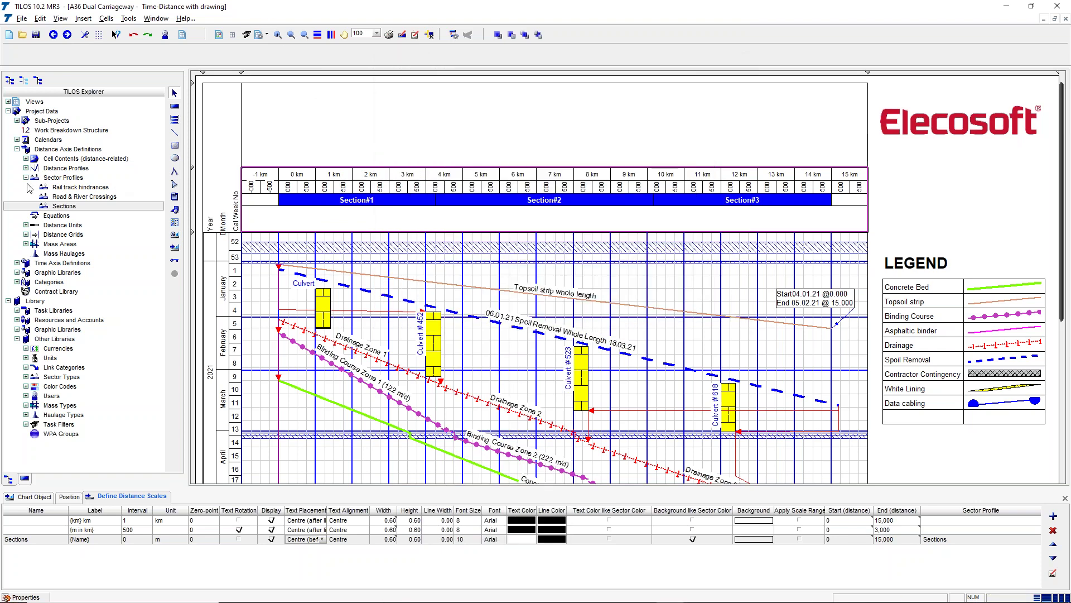
pyautogui.click(25, 177)
pyautogui.click(26, 168)
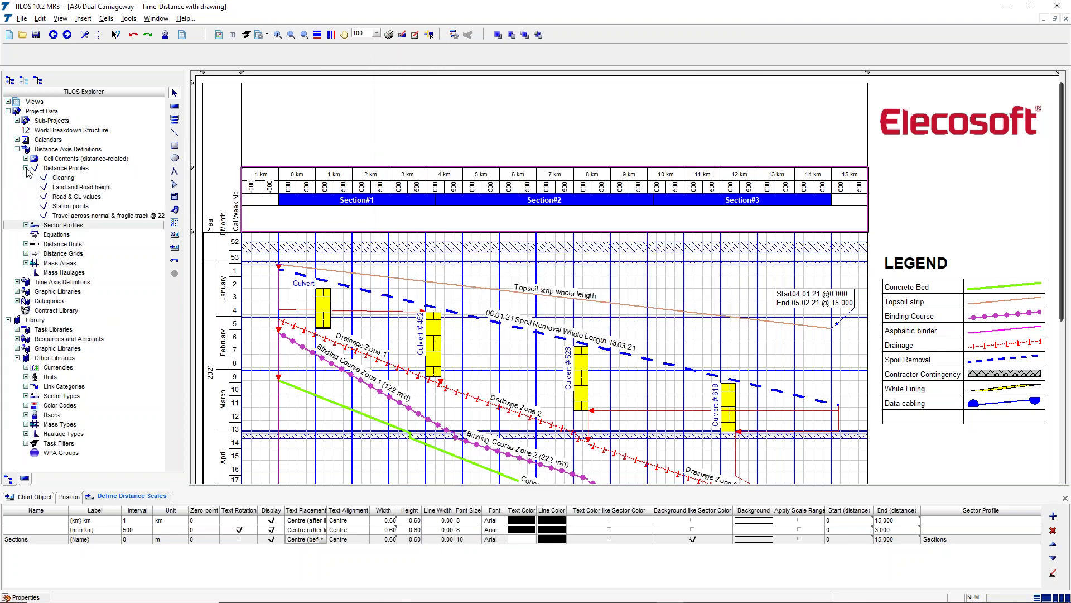
# Create a new distance profile, typing its name as 'Brdiges'
pyautogui.rightClick(66, 169)
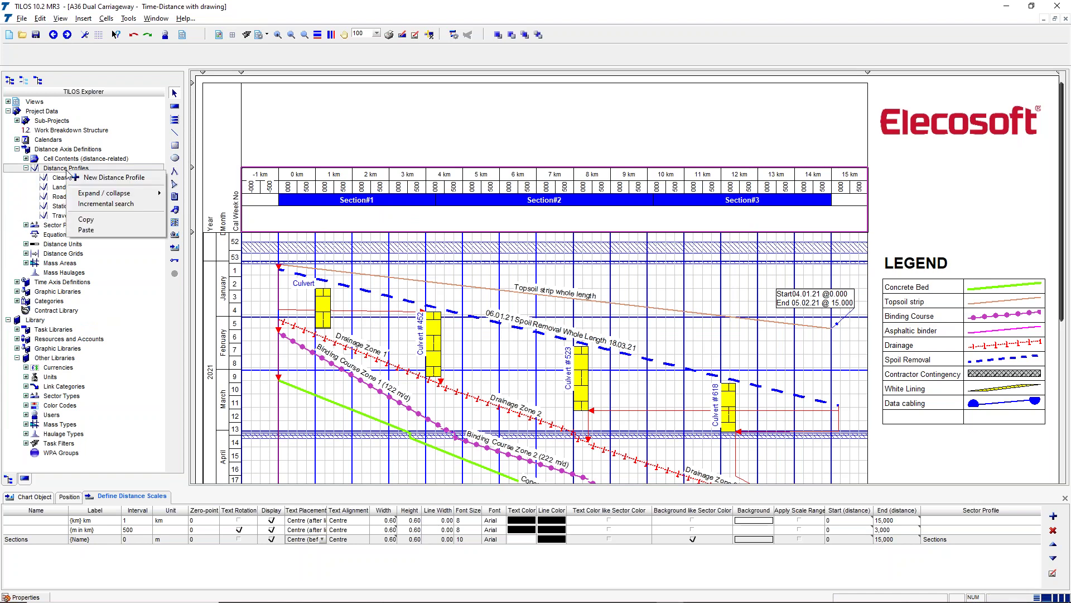
pyautogui.click(95, 178)
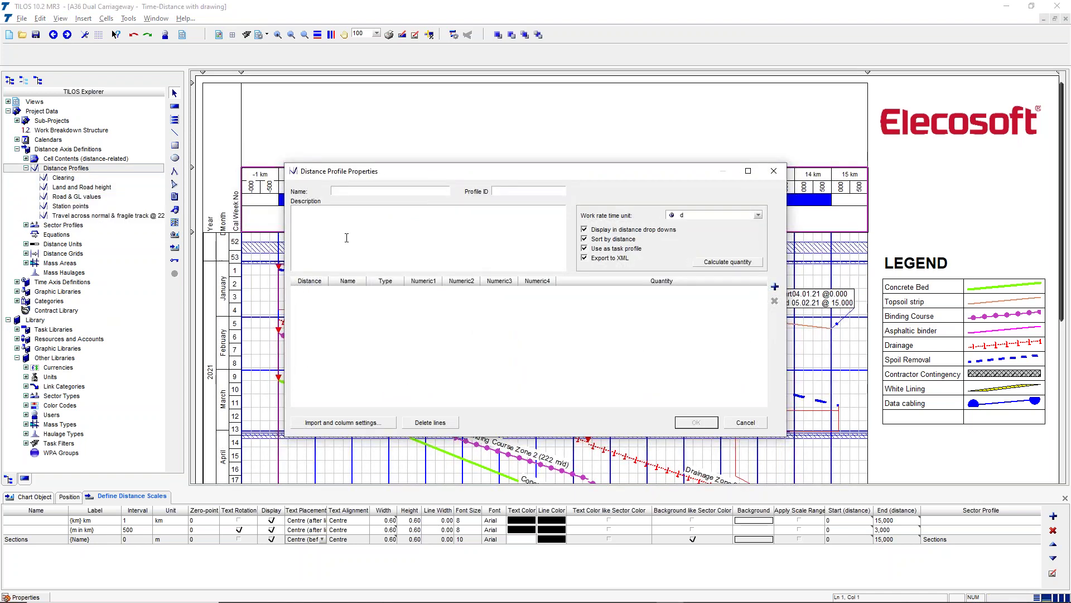
pyautogui.write('Brdiges')
pyautogui.press('Tab')
# Import the bridges mapping Name=1, Distance=2, Type=3, with Numeric1–4 excluded
pyautogui.click(343, 423)
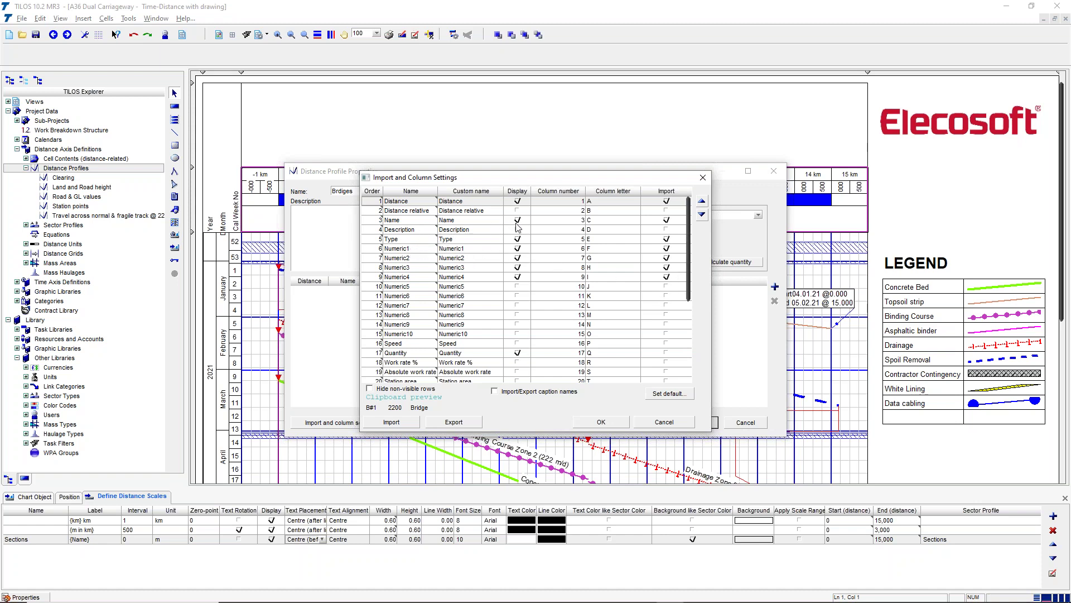
pyautogui.click(578, 221)
pyautogui.write('1')
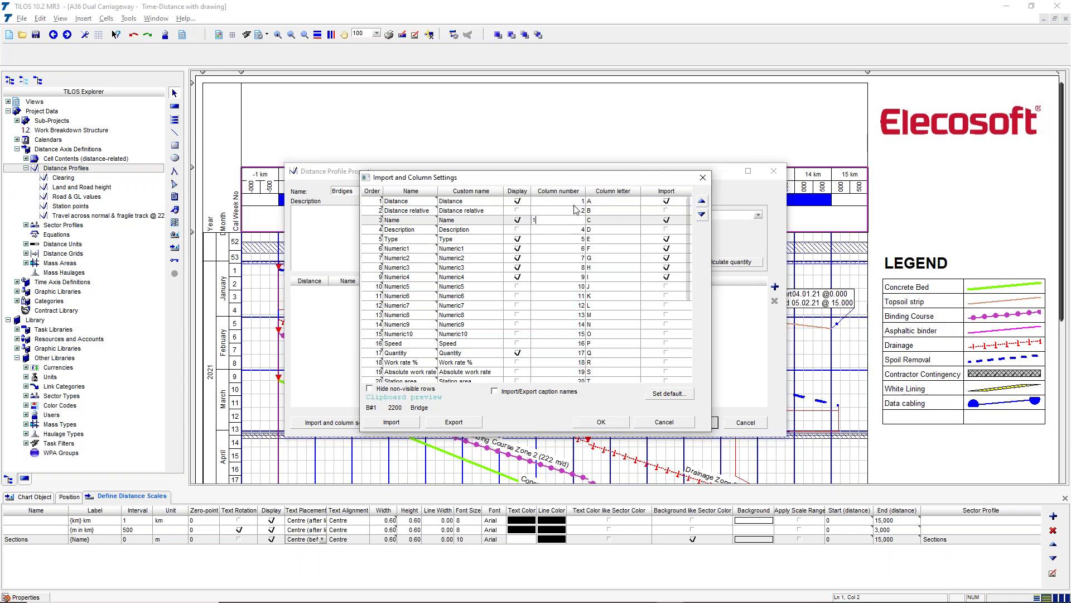
pyautogui.click(573, 204)
pyautogui.write('2')
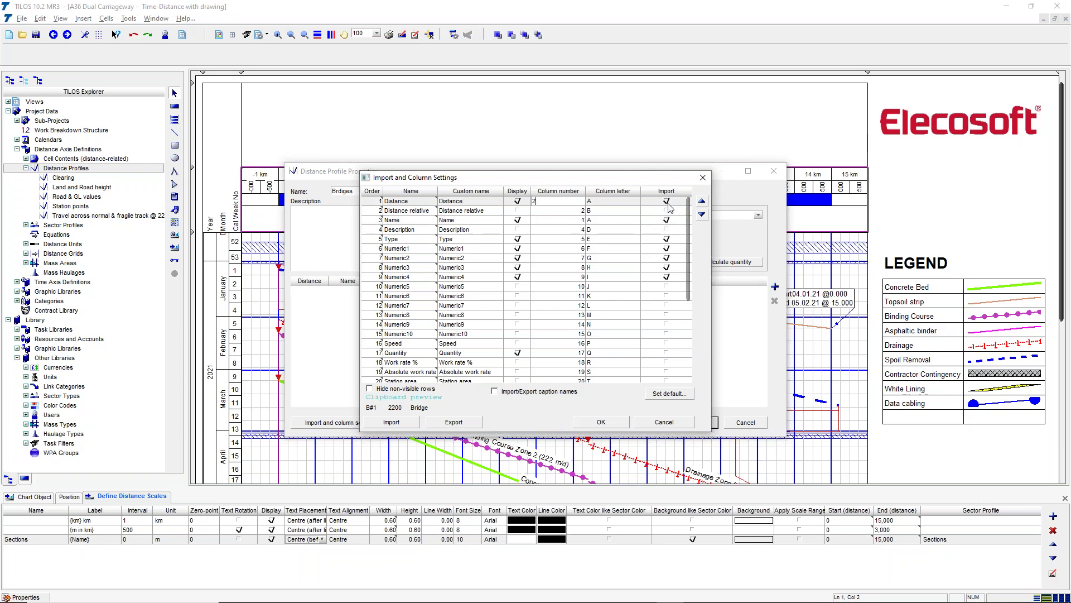
pyautogui.click(566, 239)
pyautogui.write('3')
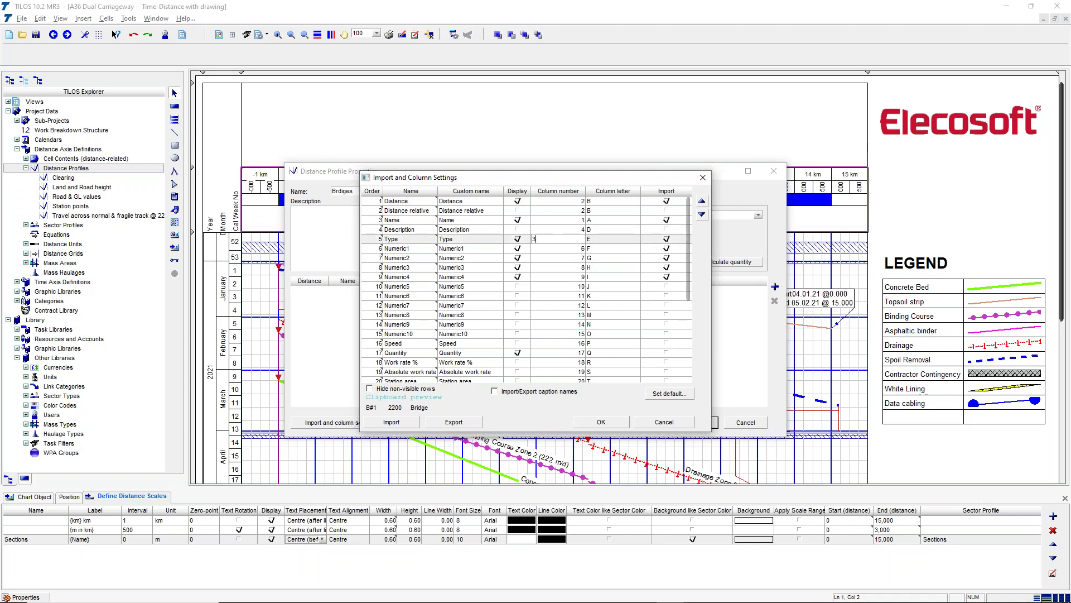
pyautogui.click(666, 248)
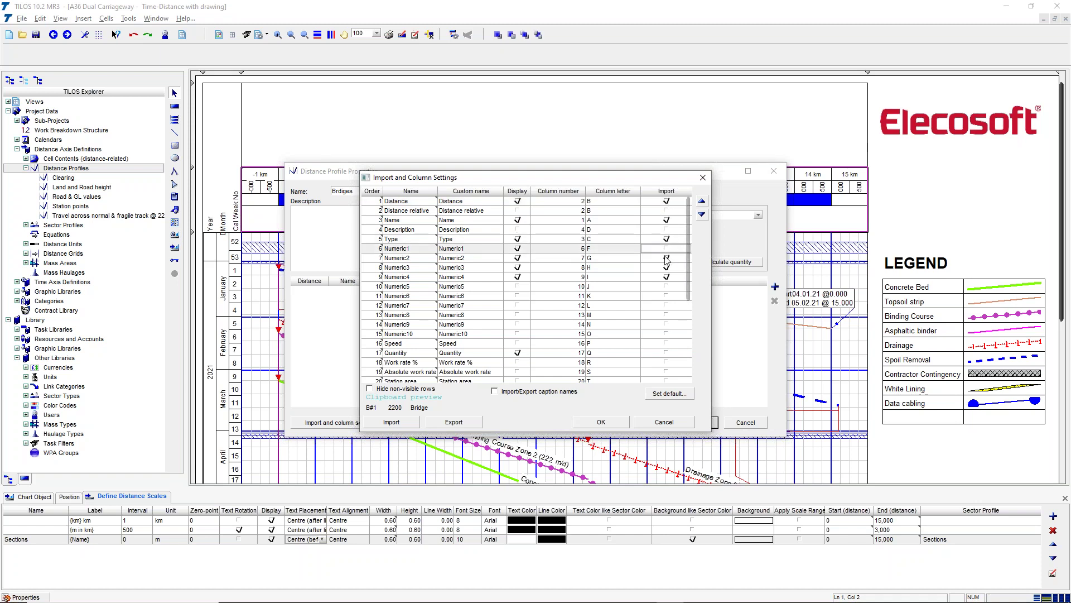
pyautogui.click(665, 258)
pyautogui.click(666, 268)
pyautogui.click(668, 277)
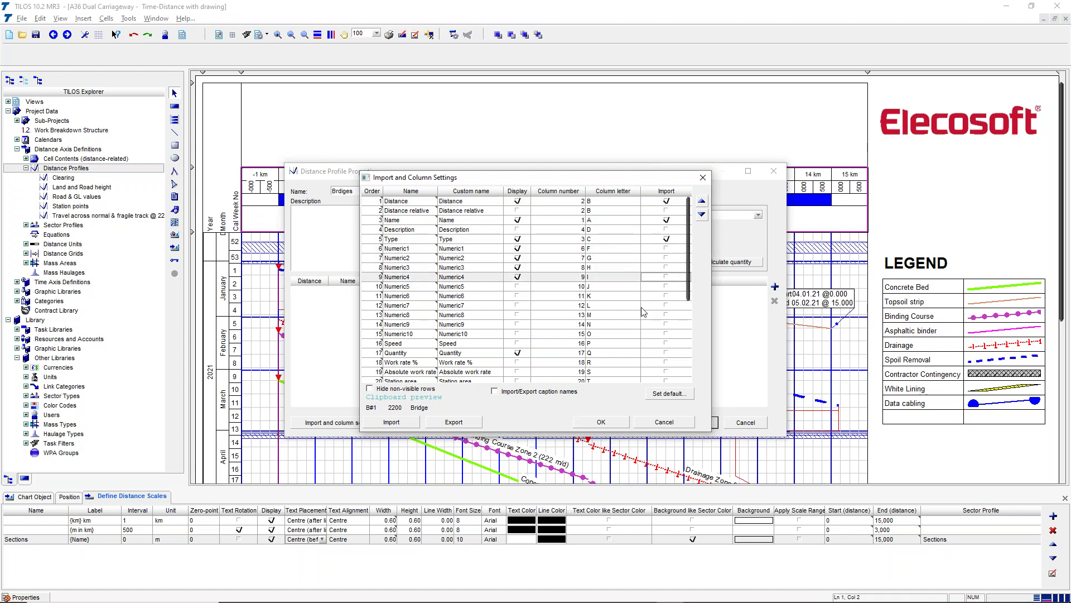
pyautogui.click(406, 425)
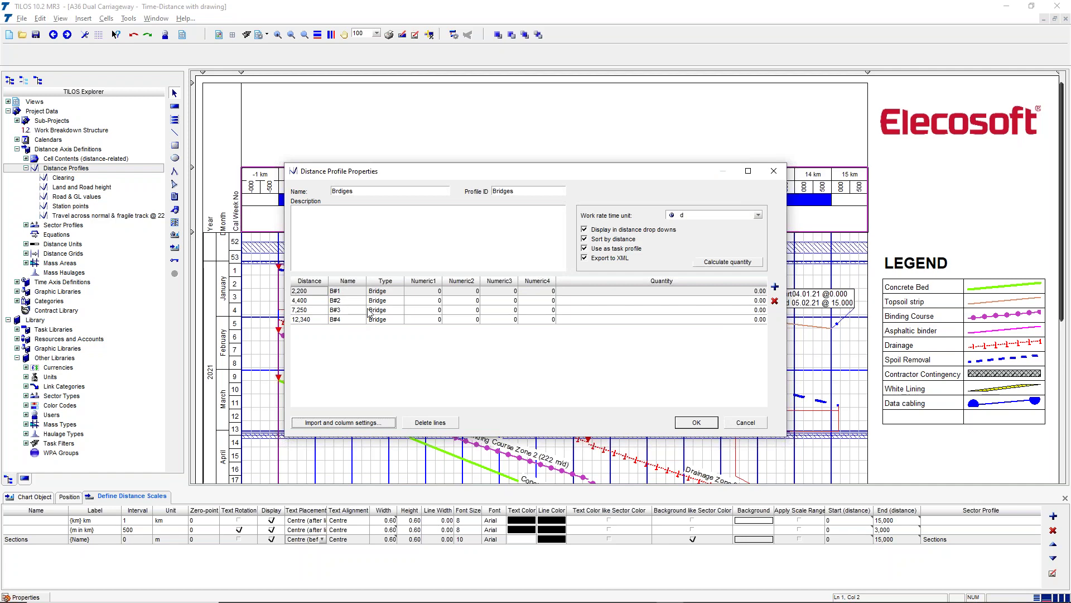
# Save the bridges profile and add a new scale row labelled with the {Name} token
pyautogui.click(697, 422)
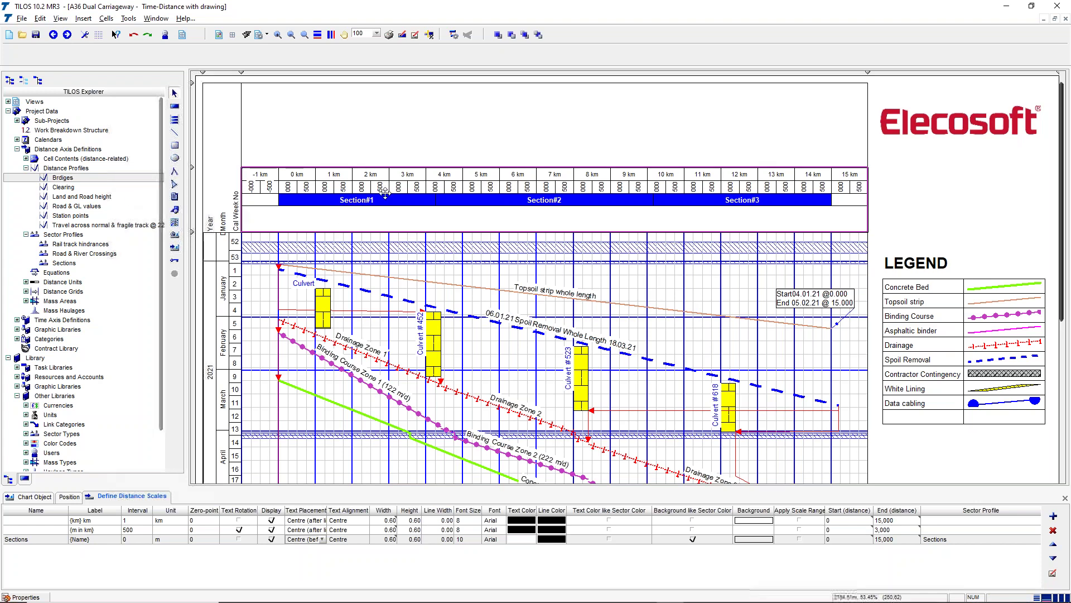
pyautogui.click(1053, 516)
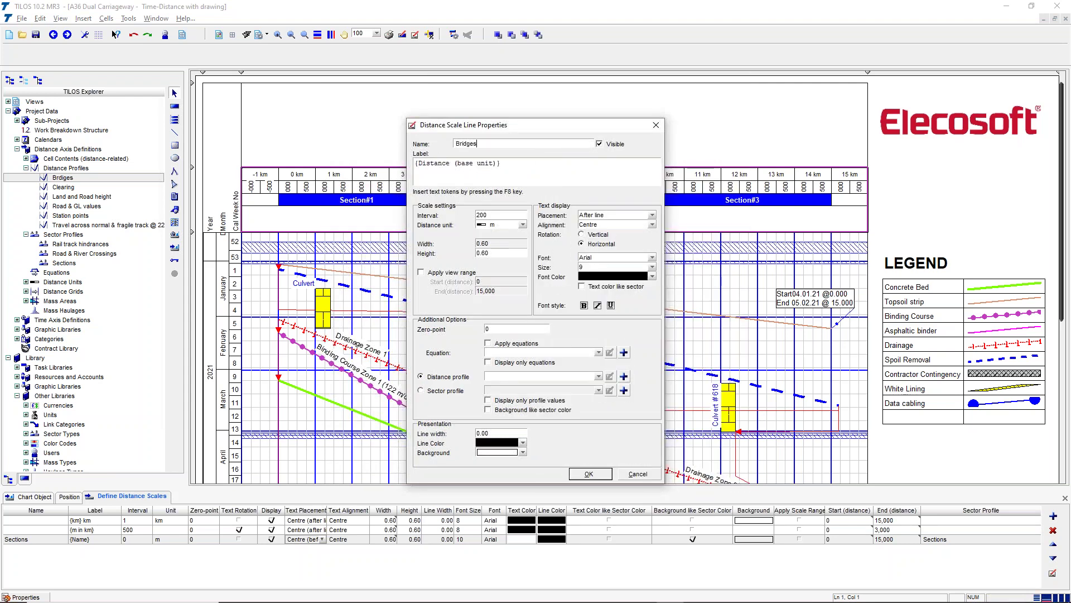
pyautogui.moveTo(507, 164); pyautogui.dragTo(413, 164)
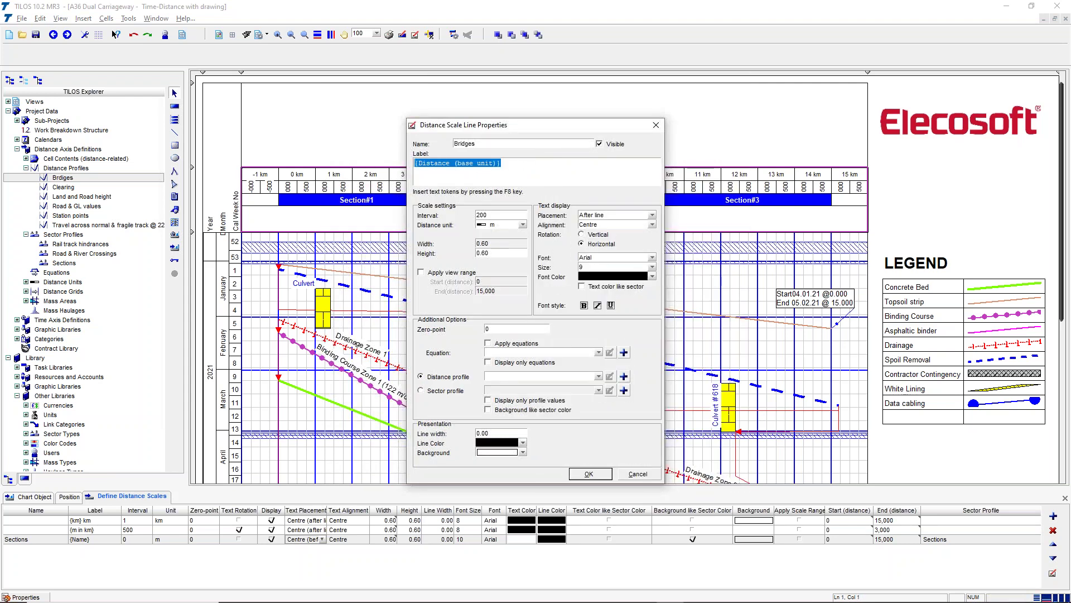
pyautogui.press('BackSpace')
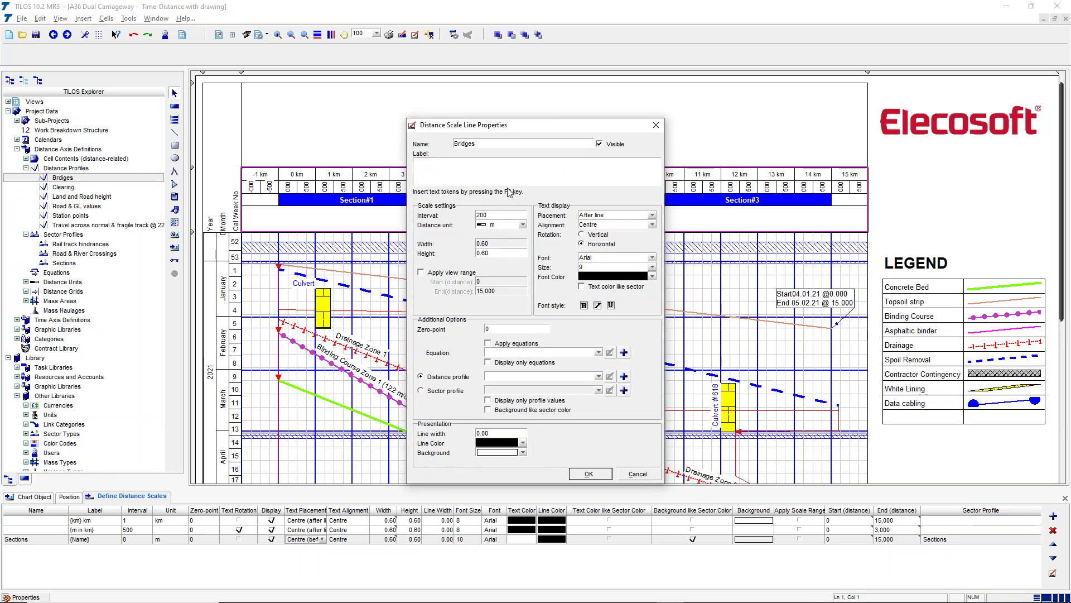
pyautogui.press('F8')
pyautogui.click(422, 169)
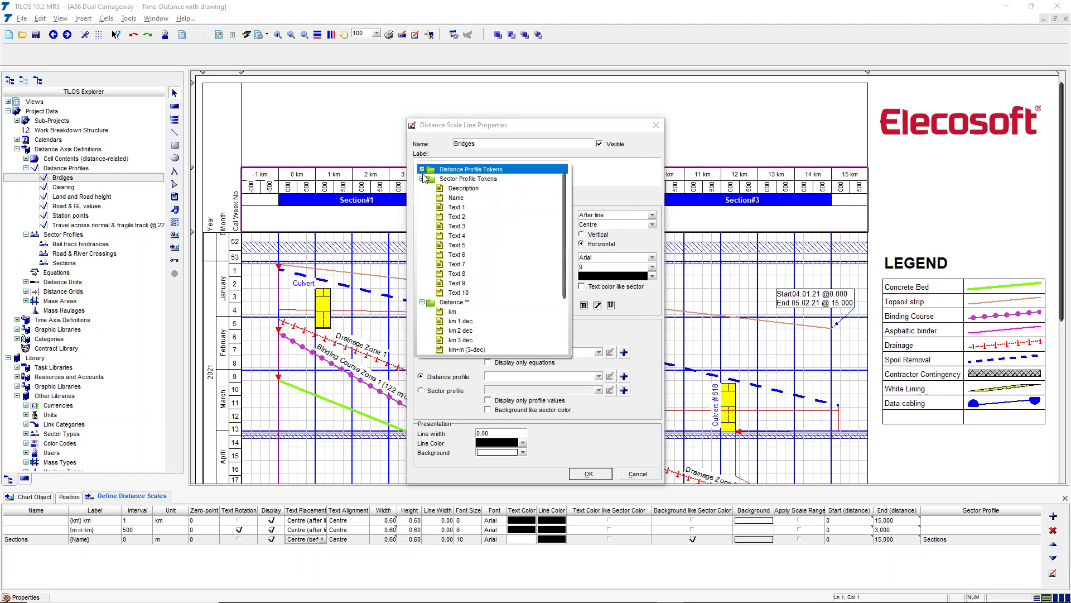
pyautogui.doubleClick(458, 192)
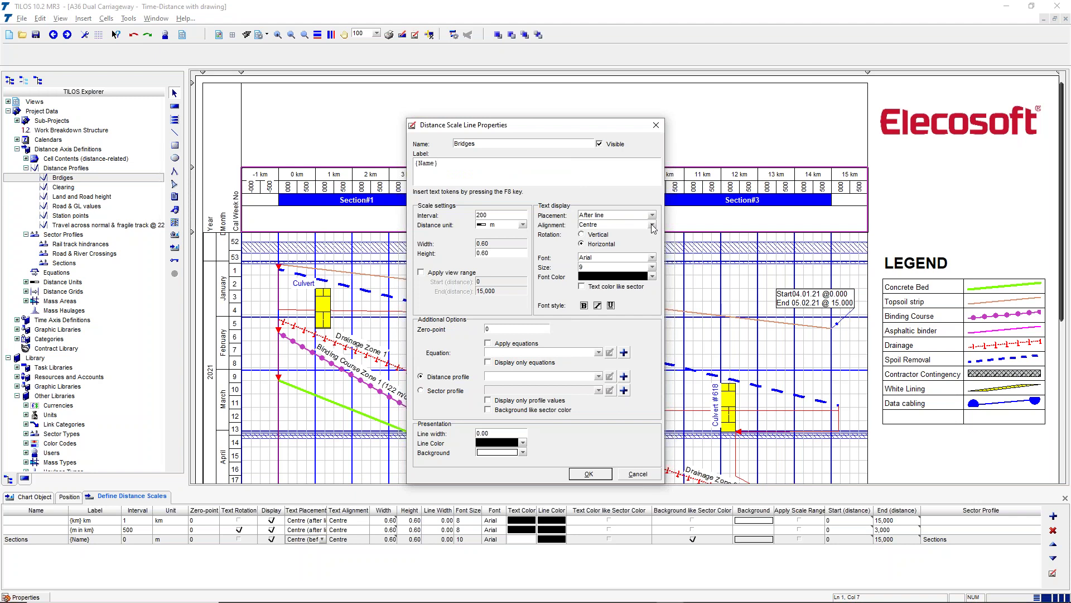
# Give the row size-8 labels, base it on the Bridges profile showing only its values, and confirm
pyautogui.click(652, 268)
pyautogui.click(642, 291)
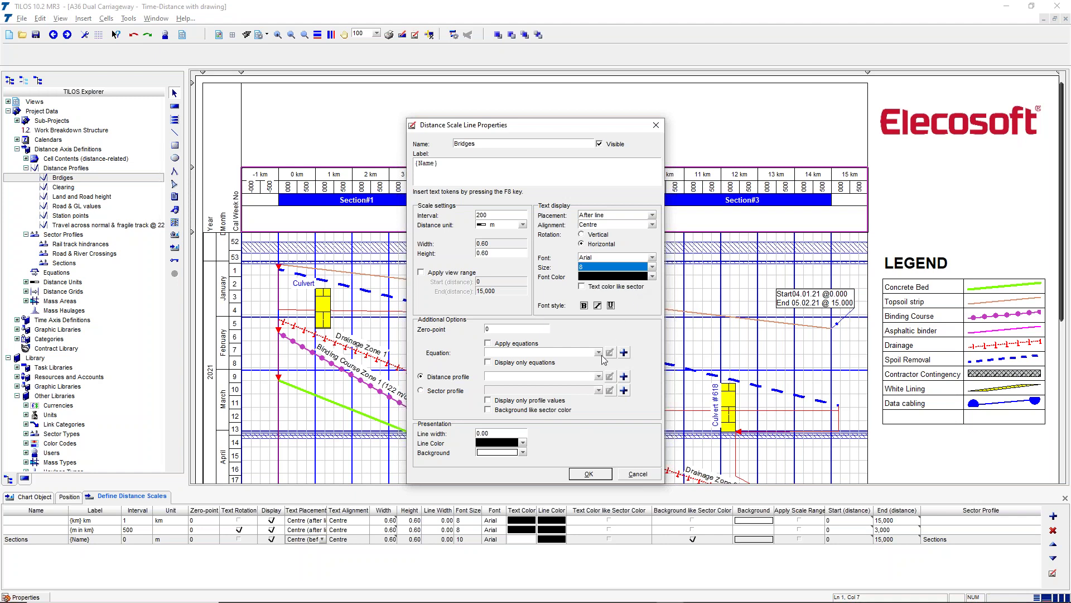
pyautogui.click(599, 376)
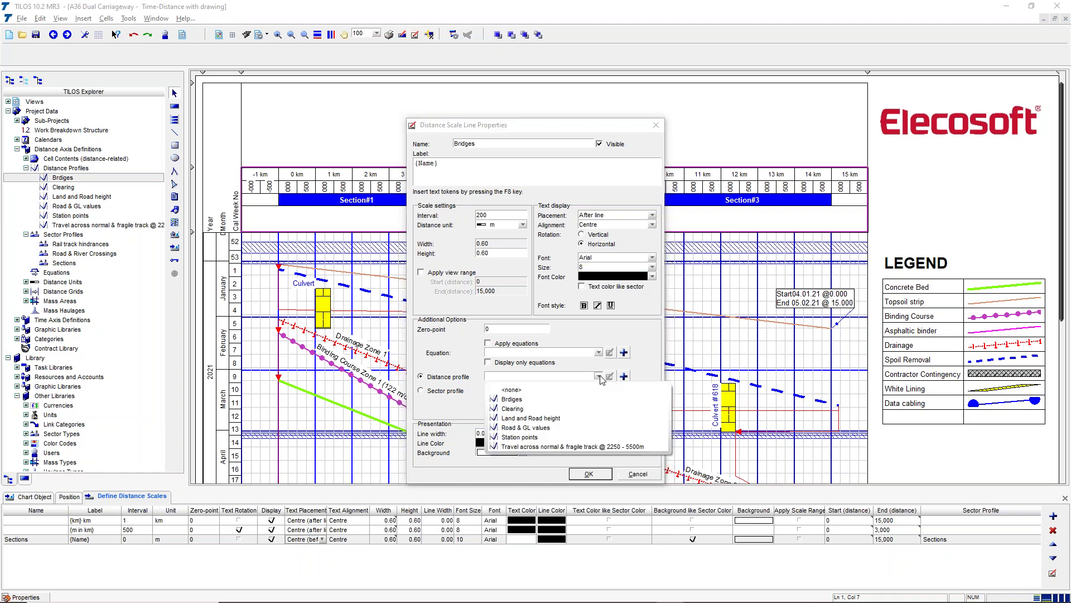
pyautogui.click(575, 403)
pyautogui.click(534, 401)
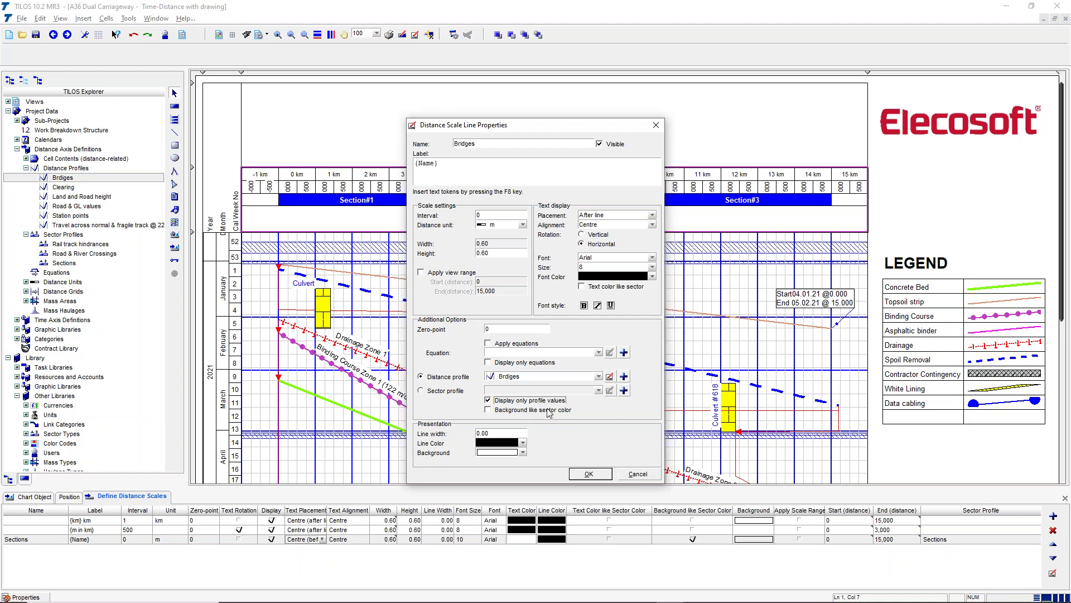
pyautogui.click(593, 473)
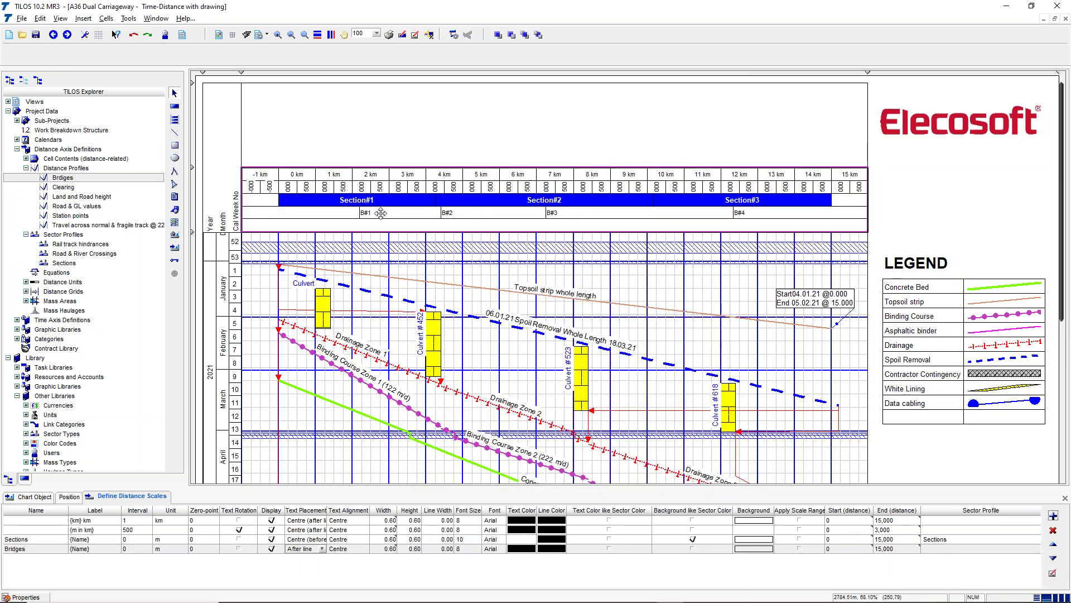
# Try On line and Before line, settle on After line for the Bridges labels, then shorten the header band
pyautogui.click(323, 549)
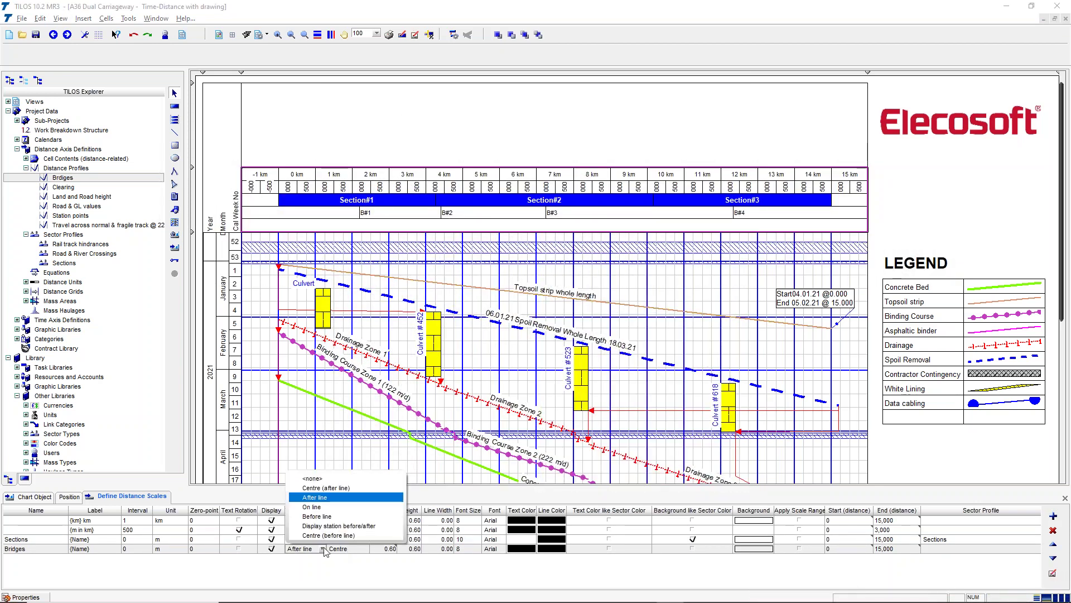
pyautogui.click(336, 507)
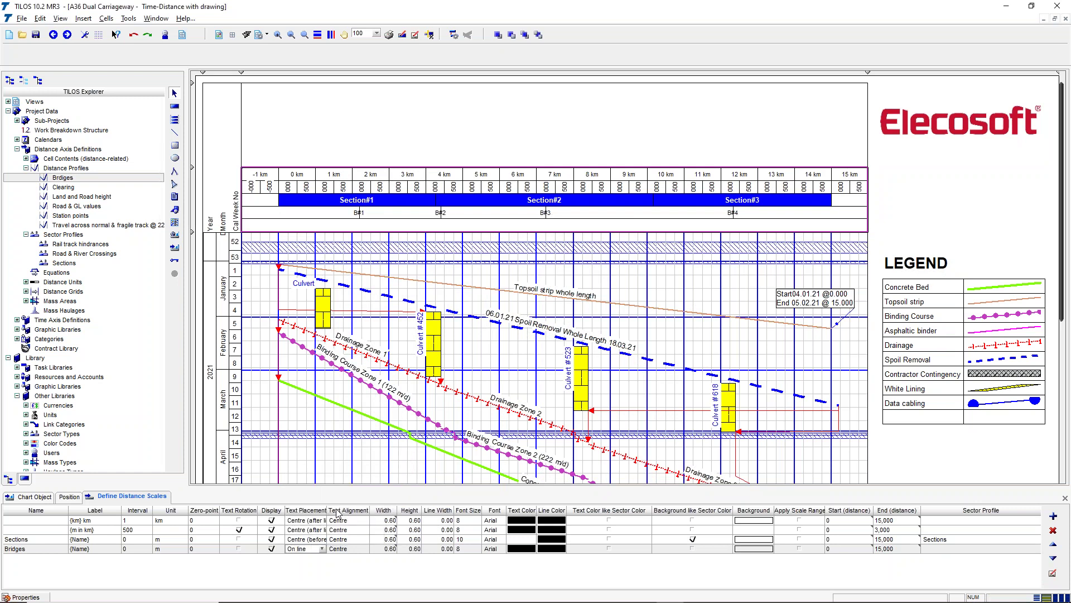
pyautogui.click(323, 550)
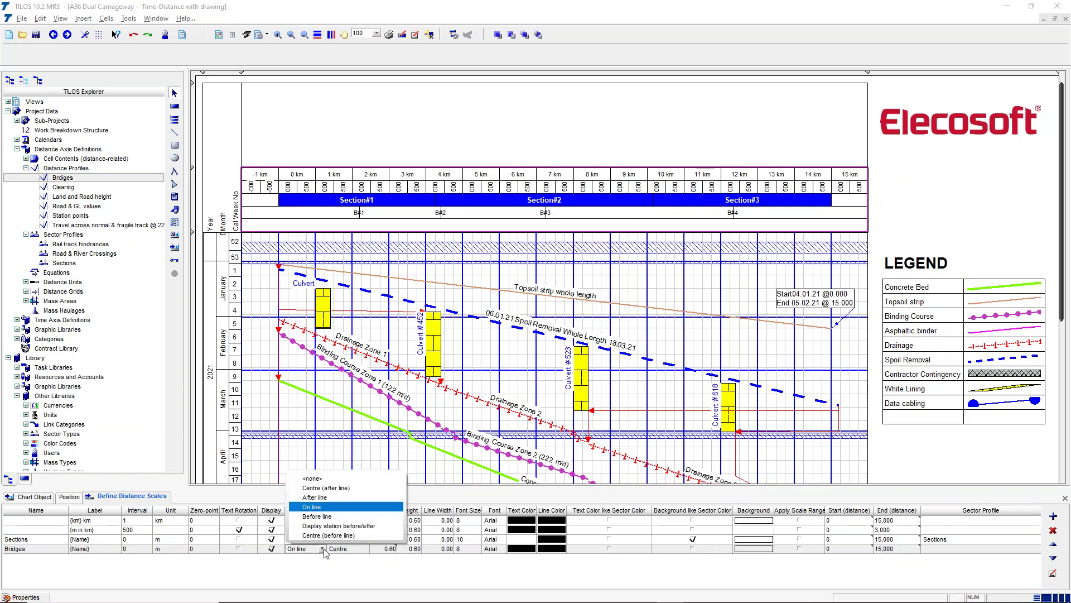
pyautogui.click(338, 517)
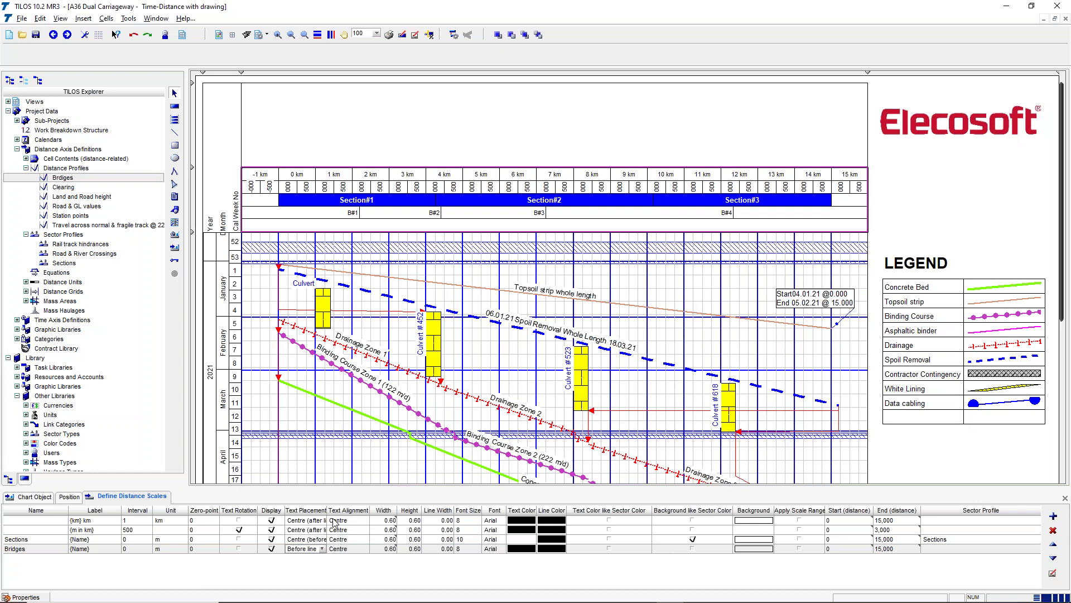
pyautogui.click(323, 549)
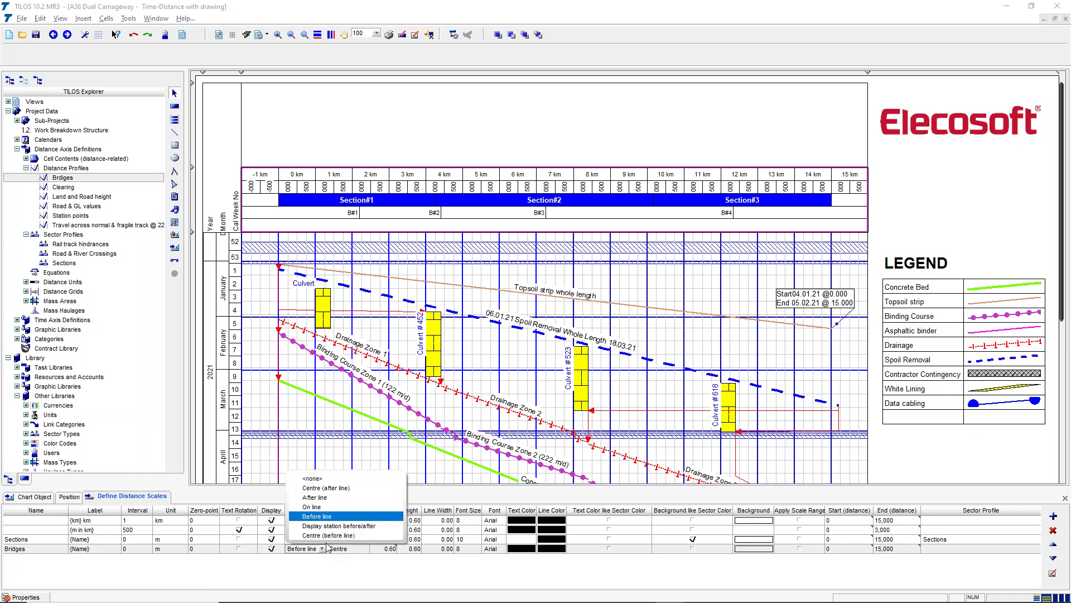
pyautogui.click(315, 497)
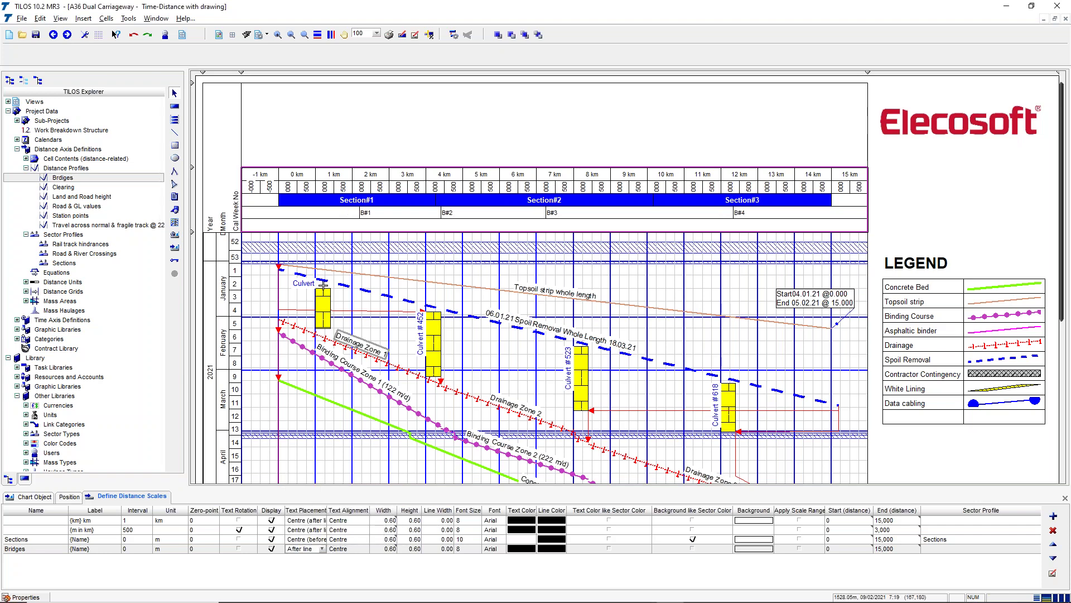
pyautogui.moveTo(199, 232)
pyautogui.mouseDown()
pyautogui.moveTo(202, 264)
pyautogui.moveTo(211, 218)
pyautogui.mouseUp()
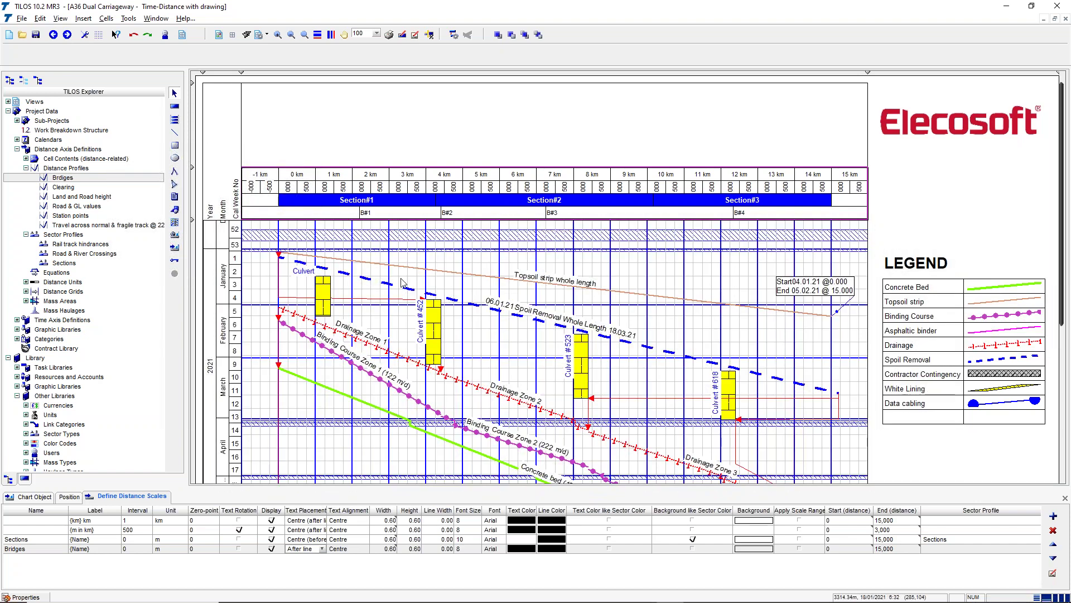
# In the chart's distance grid properties, delete the extra third line row and add a new line set
pyautogui.click(380, 249)
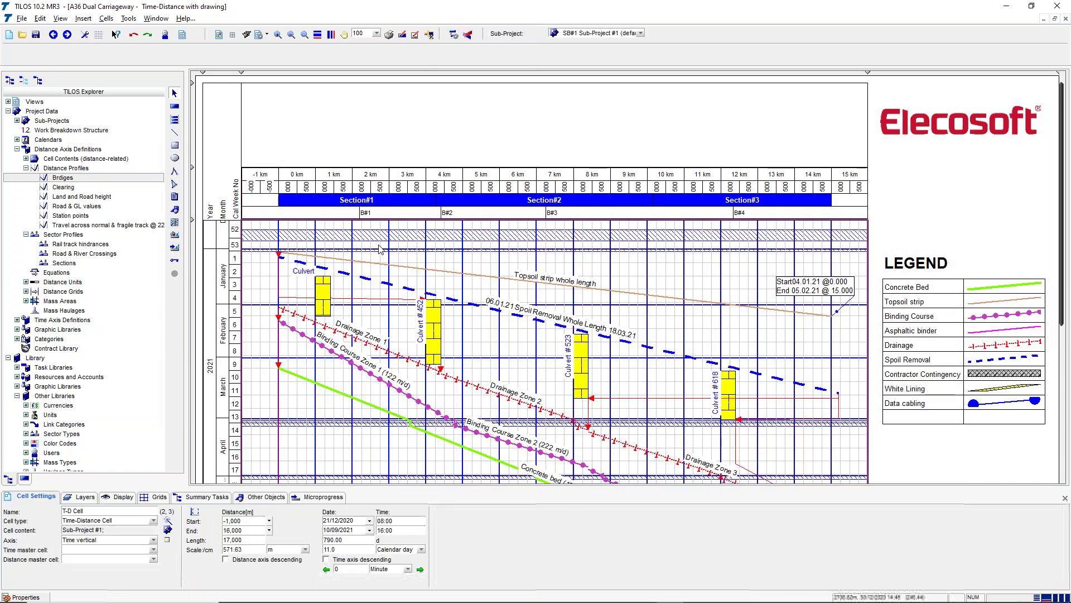
pyautogui.click(159, 497)
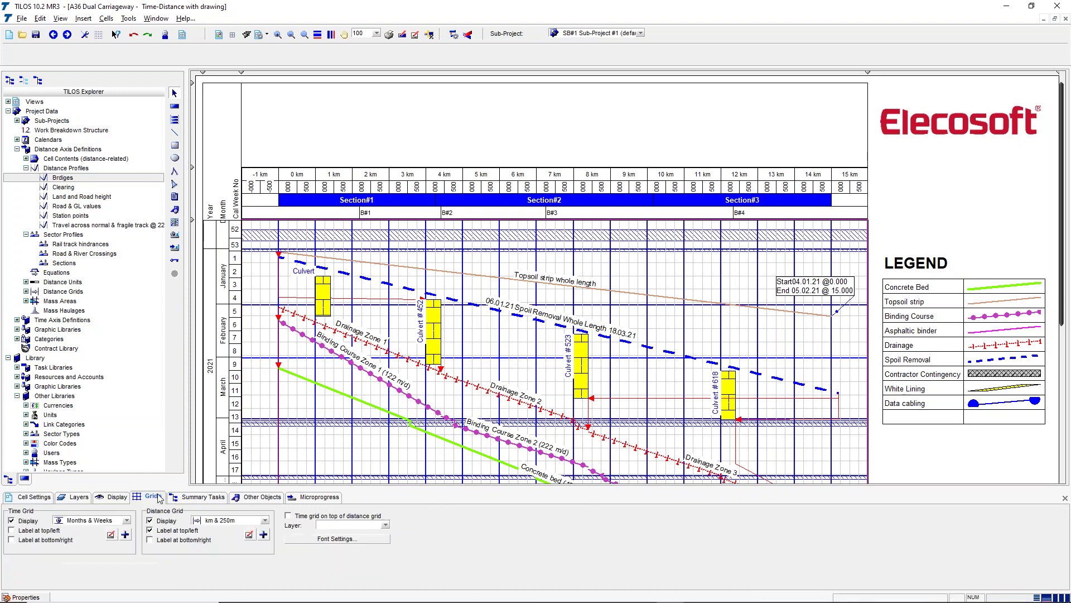
pyautogui.click(249, 535)
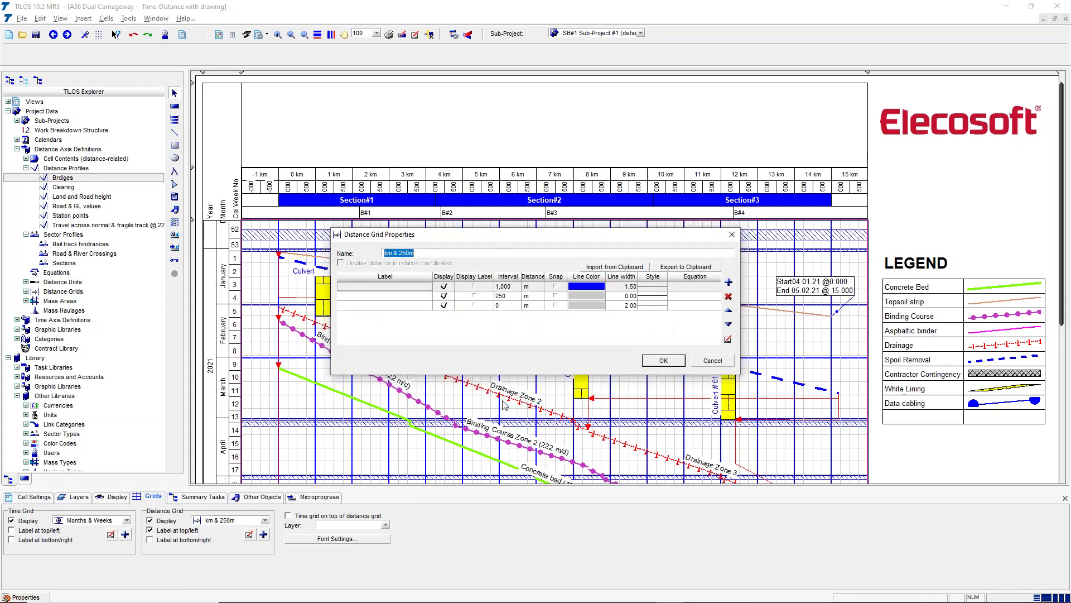
pyautogui.click(400, 306)
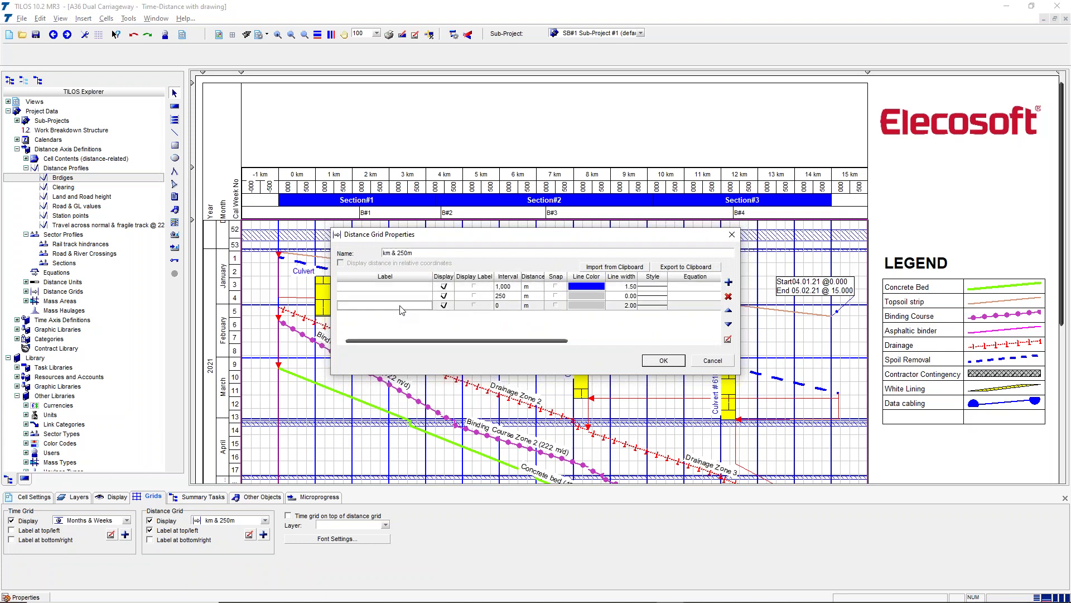
pyautogui.click(728, 296)
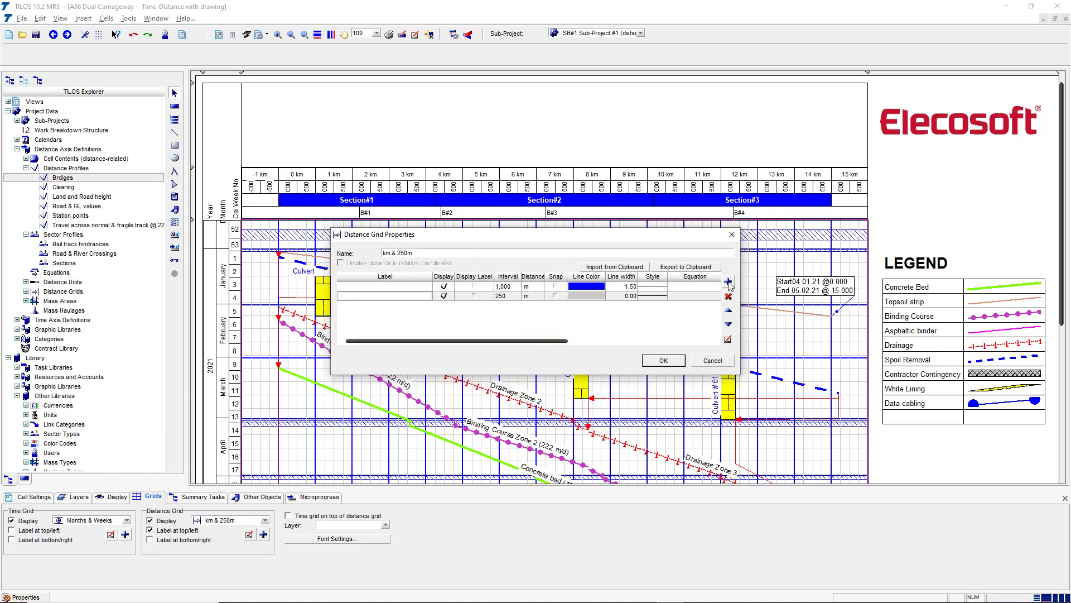
pyautogui.click(728, 283)
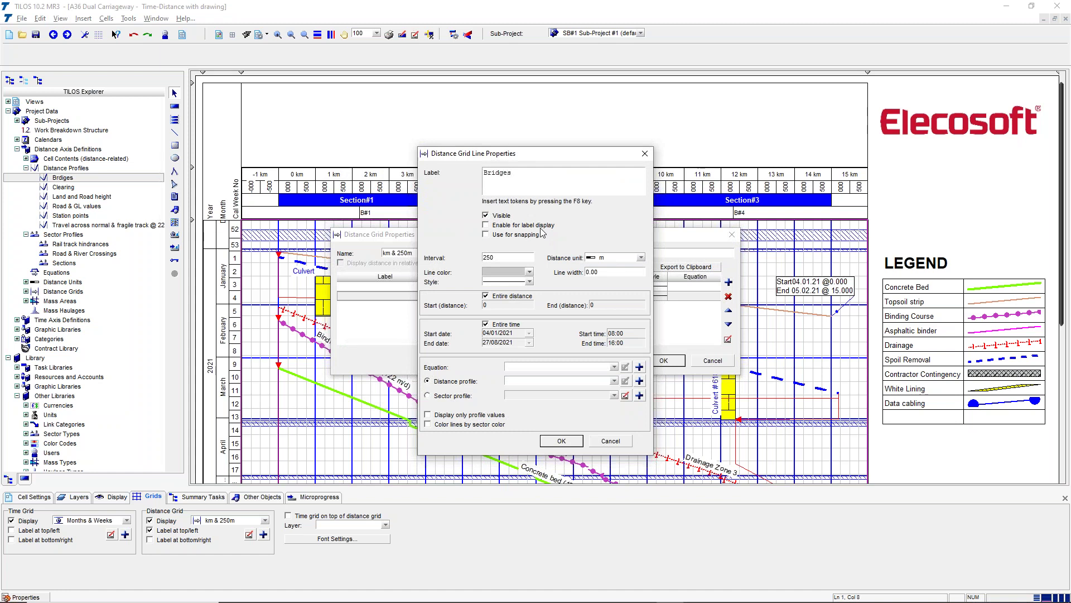
# Give the new line Distance profile Bridges, only profile values, colour by sector and width 2, and confirm
pyautogui.click(614, 381)
pyautogui.click(516, 399)
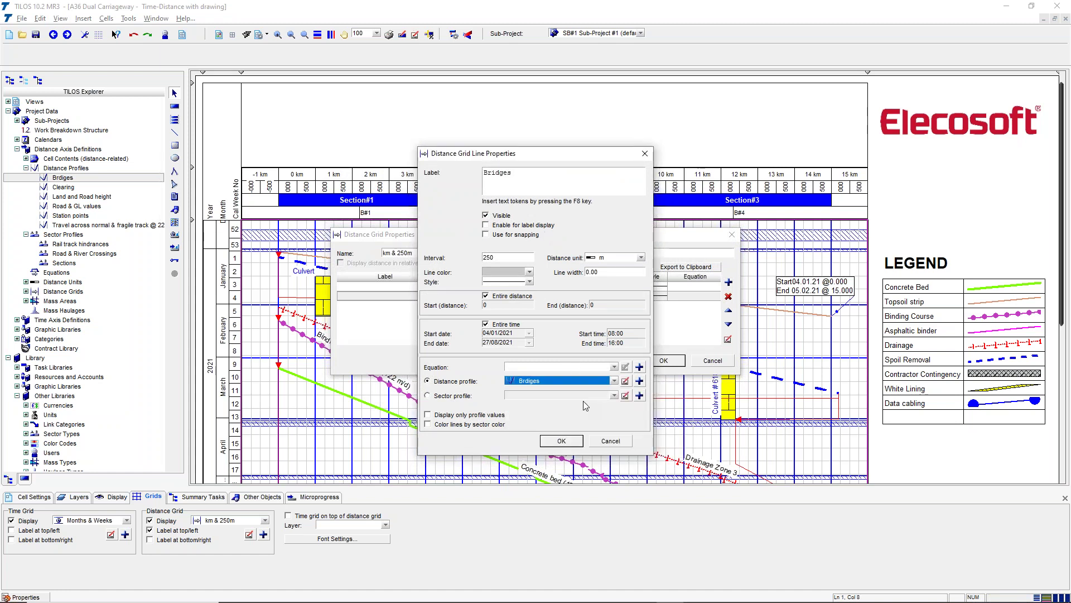
pyautogui.click(482, 416)
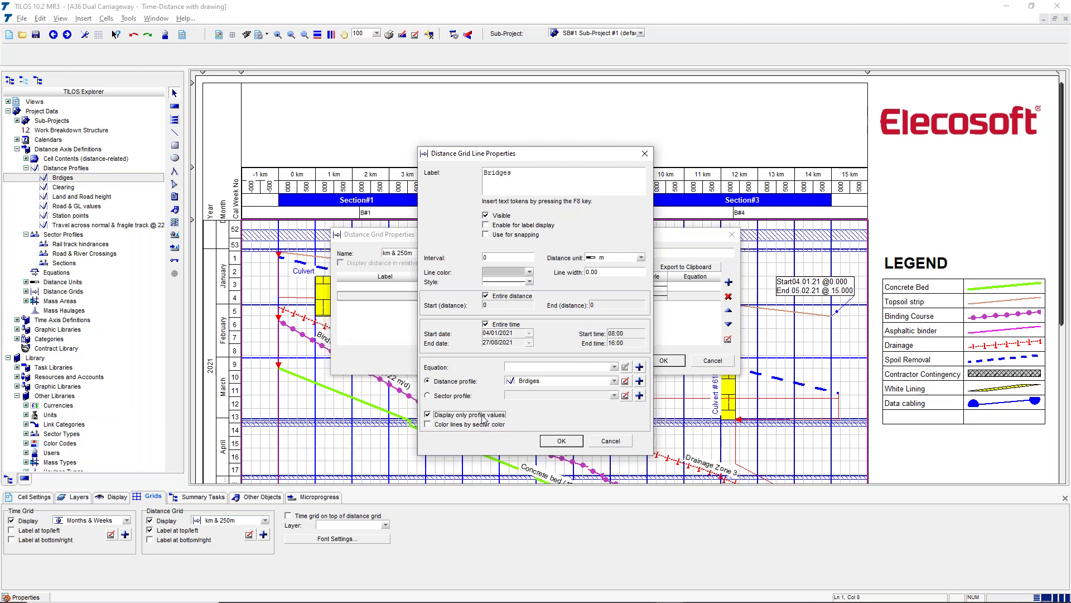
pyautogui.click(480, 427)
pyautogui.click(616, 273)
pyautogui.click(579, 443)
pyautogui.click(669, 363)
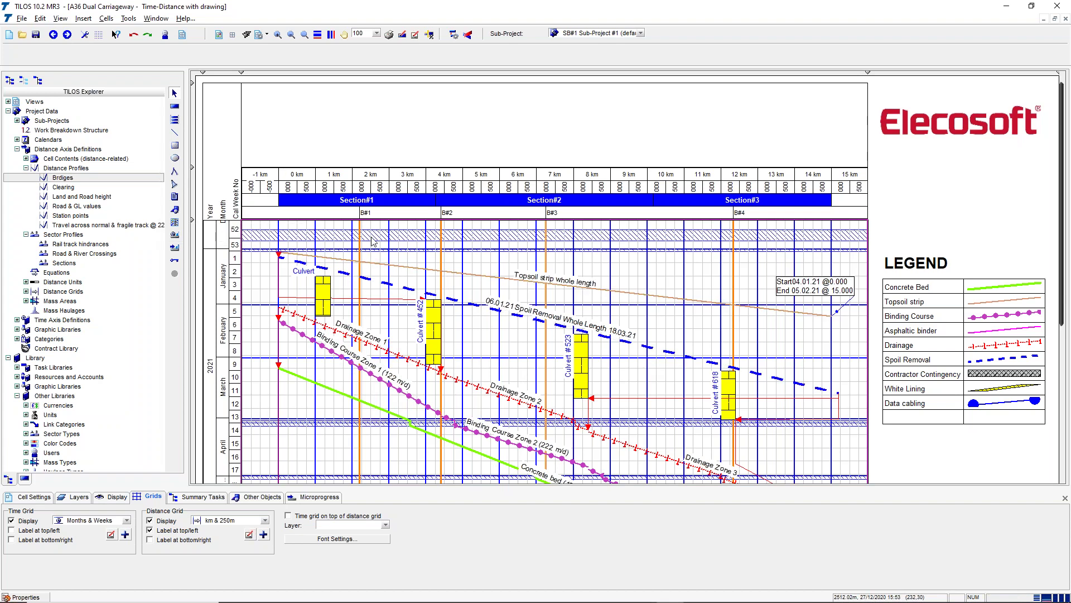
# Draw a Topsoil strip task from 2,200 to 4,300 m near week 53
pyautogui.click(174, 106)
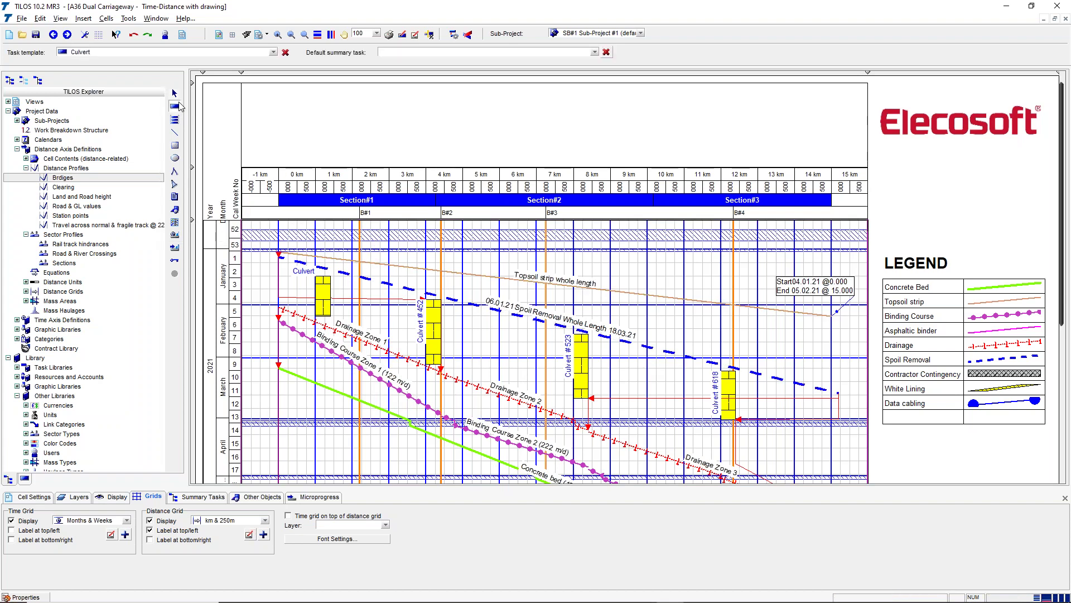
pyautogui.click(273, 52)
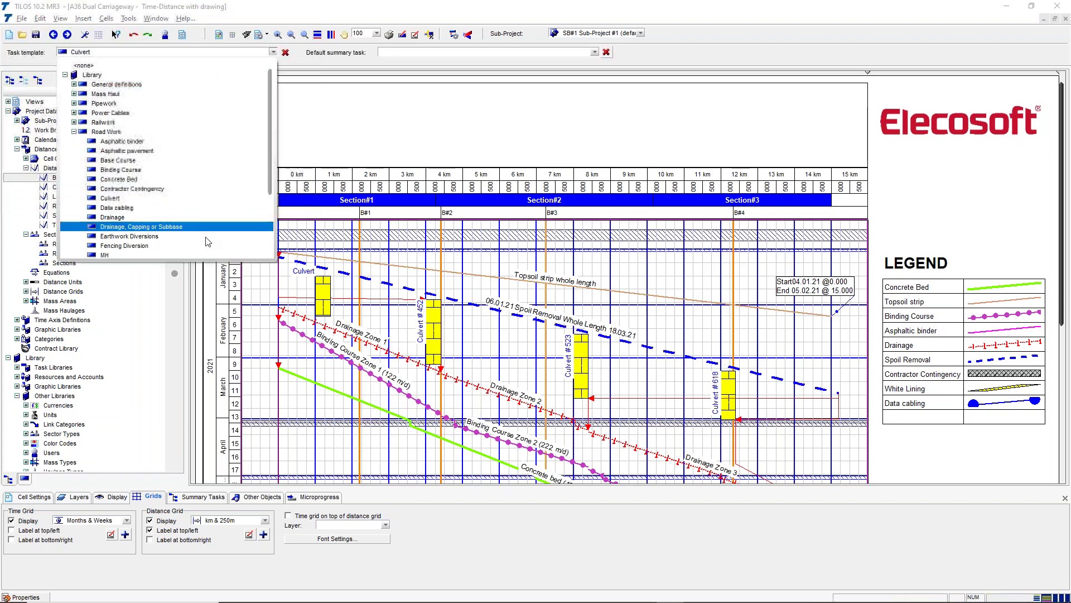
pyautogui.scroll(-3, 215, 239)
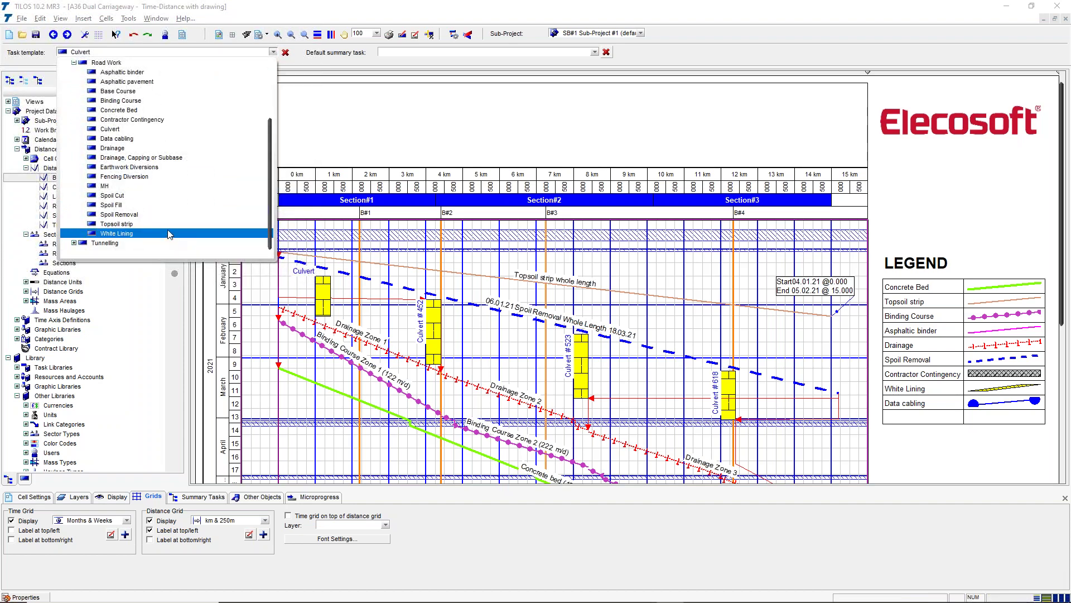
pyautogui.click(169, 223)
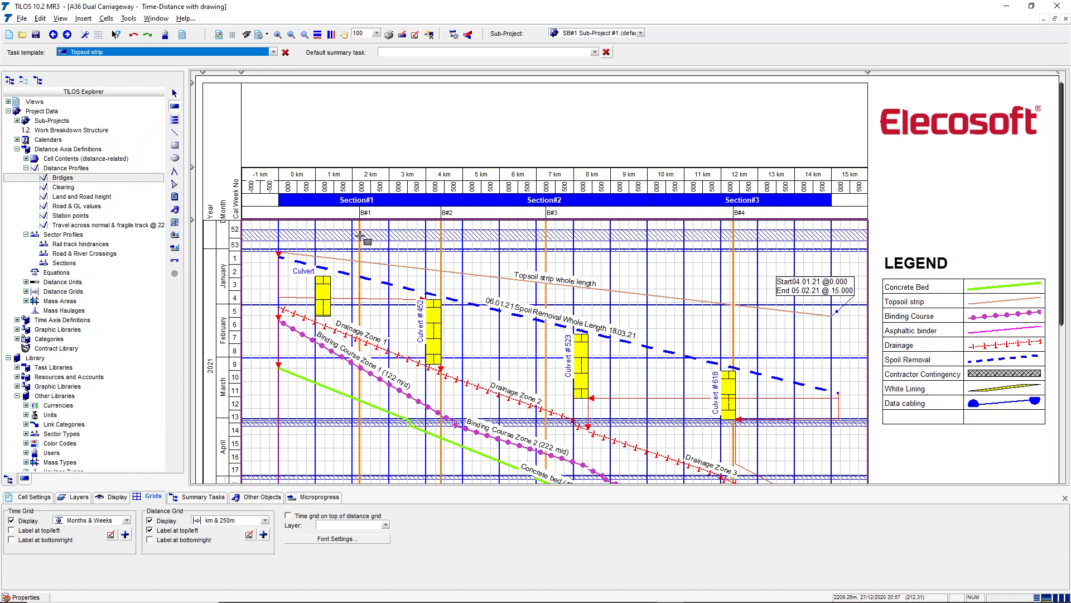
pyautogui.moveTo(358, 234); pyautogui.dragTo(441, 244)
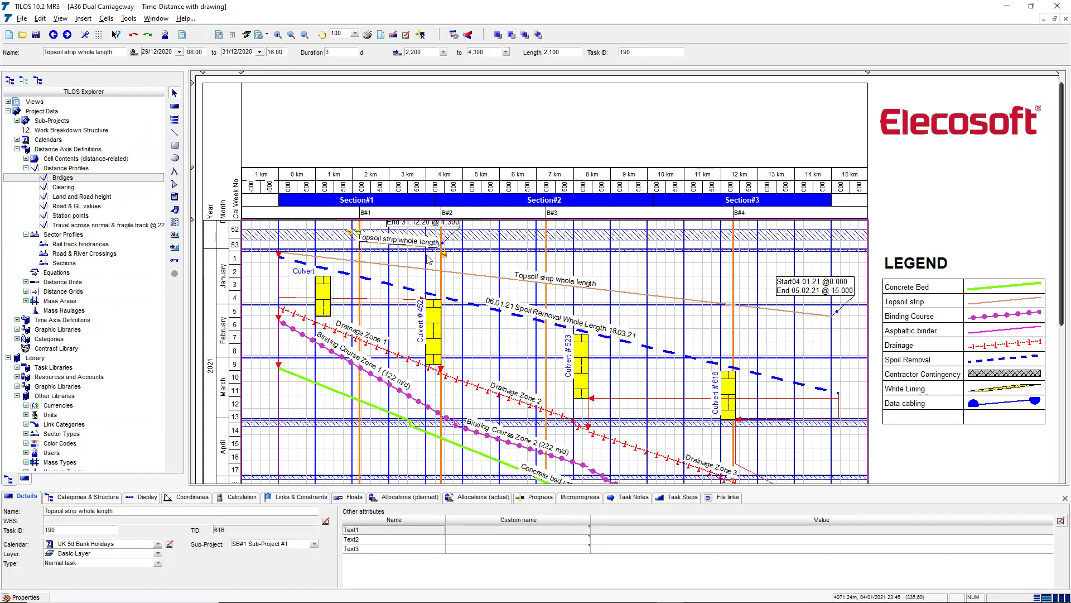
# Delete the new task's name label and end-date label, confirming each deletion
pyautogui.click(418, 235)
pyautogui.click(418, 235)
pyautogui.press('Delete')
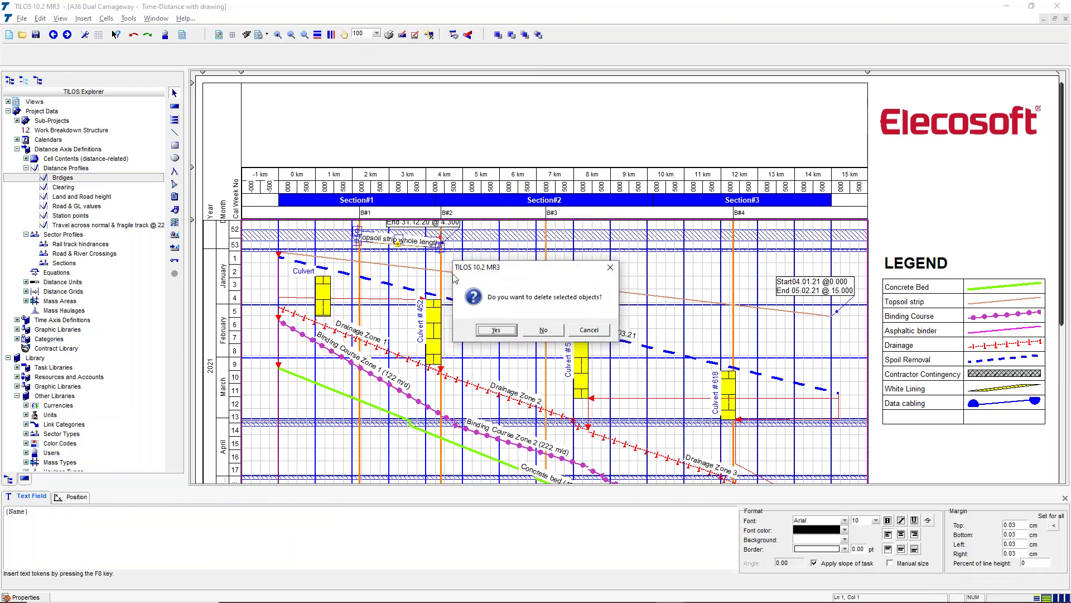
pyautogui.click(510, 330)
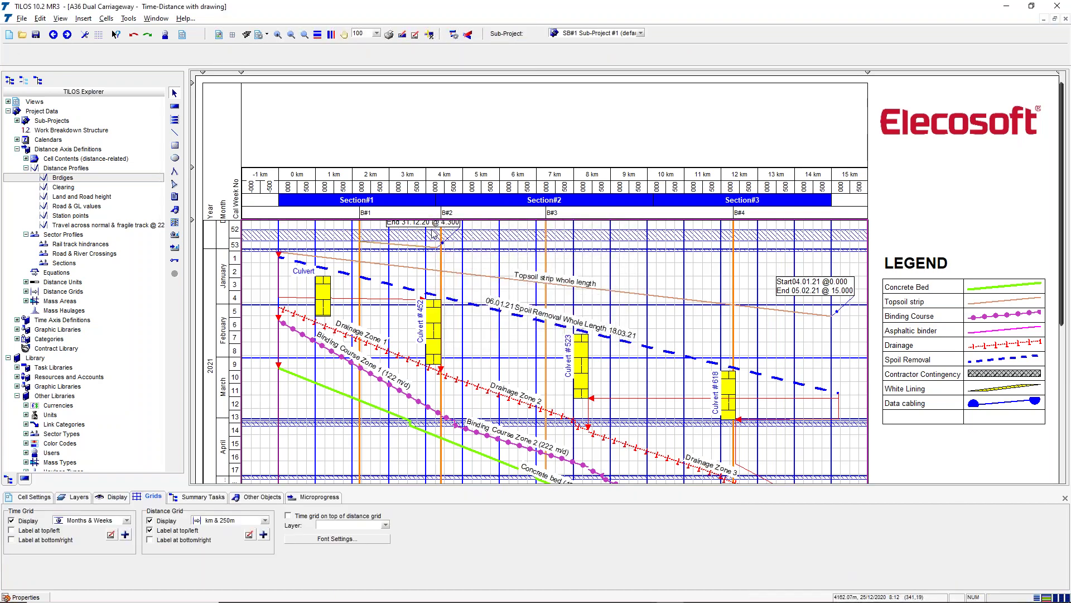
pyautogui.press('Delete')
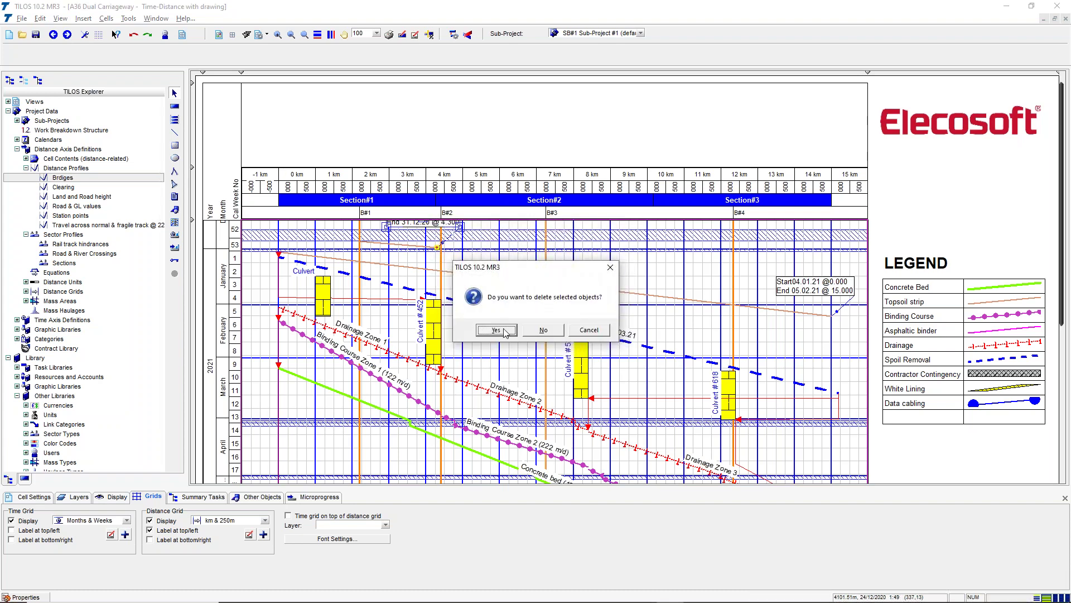
pyautogui.click(496, 331)
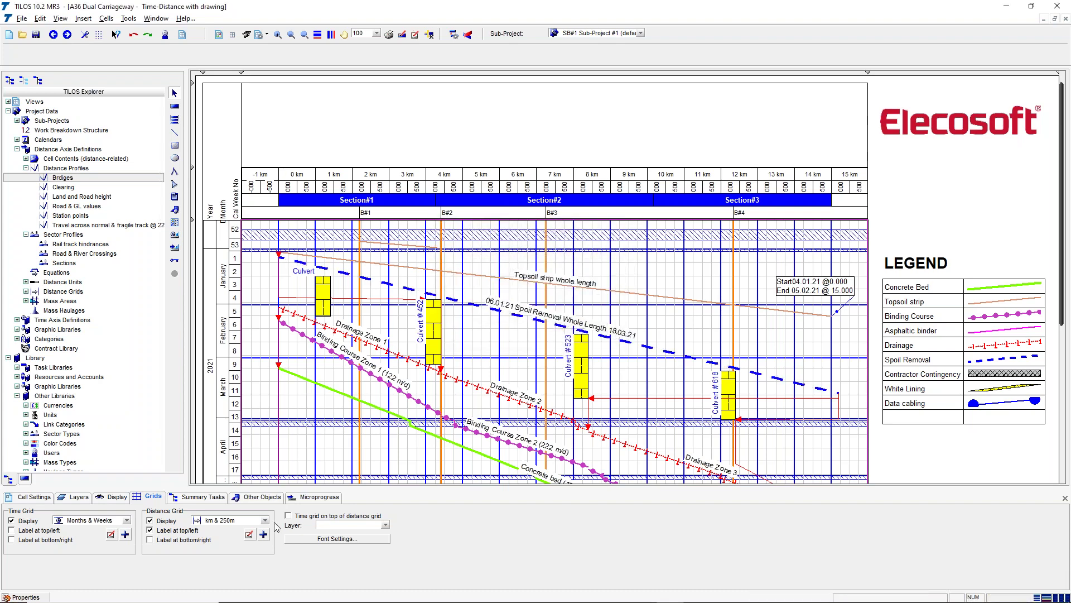
# Tick Display and Snap for the Bridges line in the distance grid settings
pyautogui.click(249, 535)
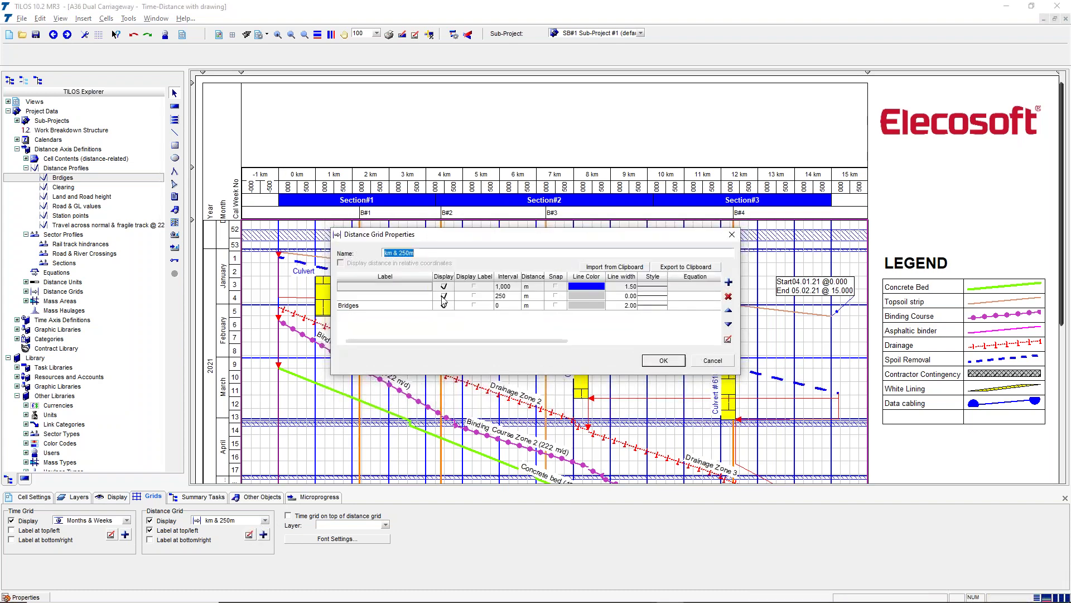
pyautogui.click(444, 305)
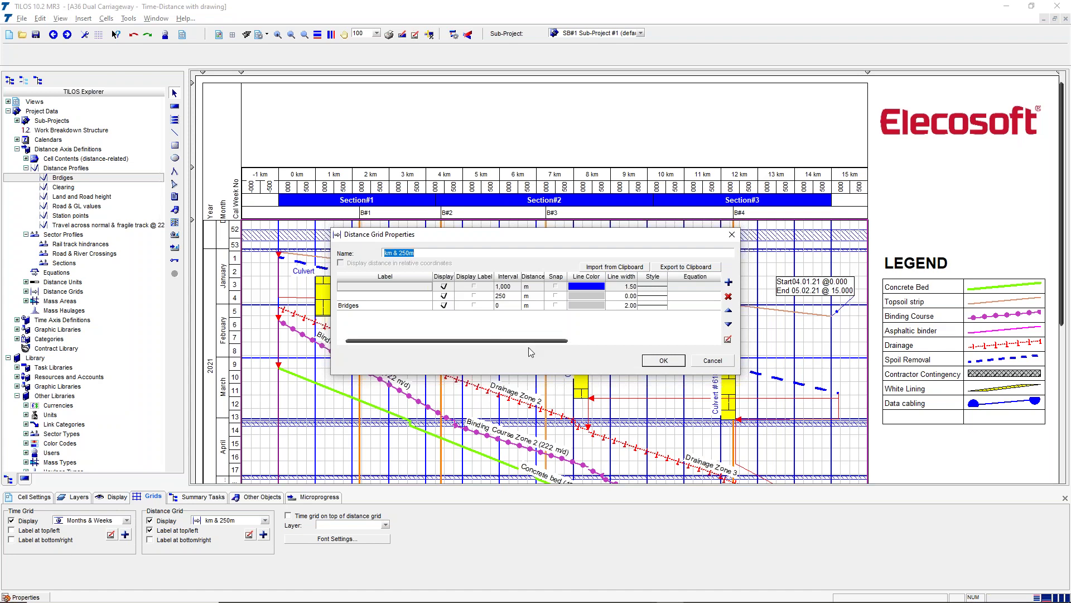
pyautogui.click(556, 305)
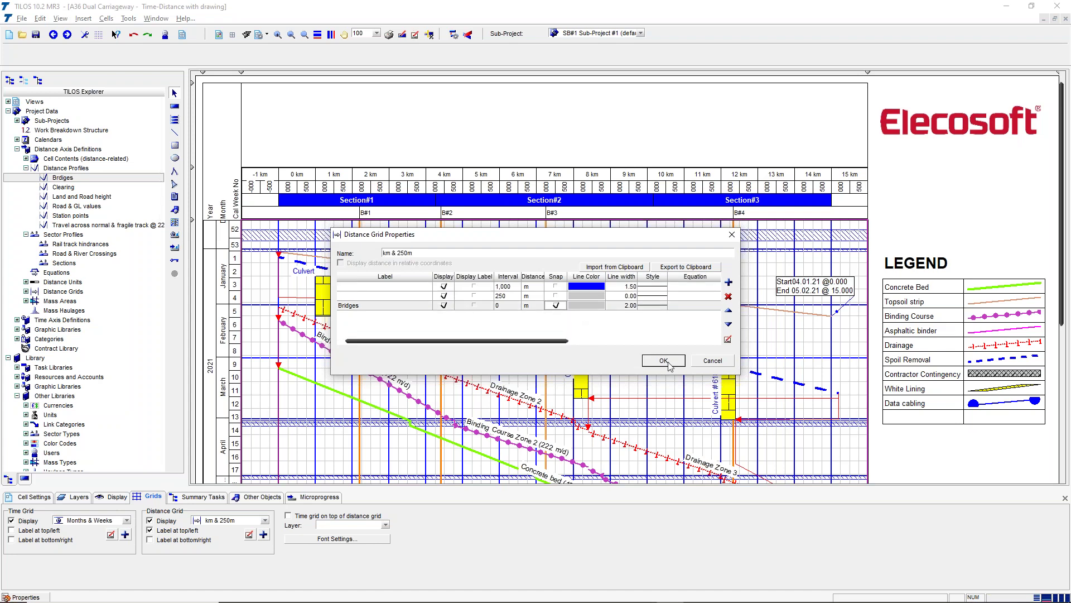
pyautogui.click(666, 361)
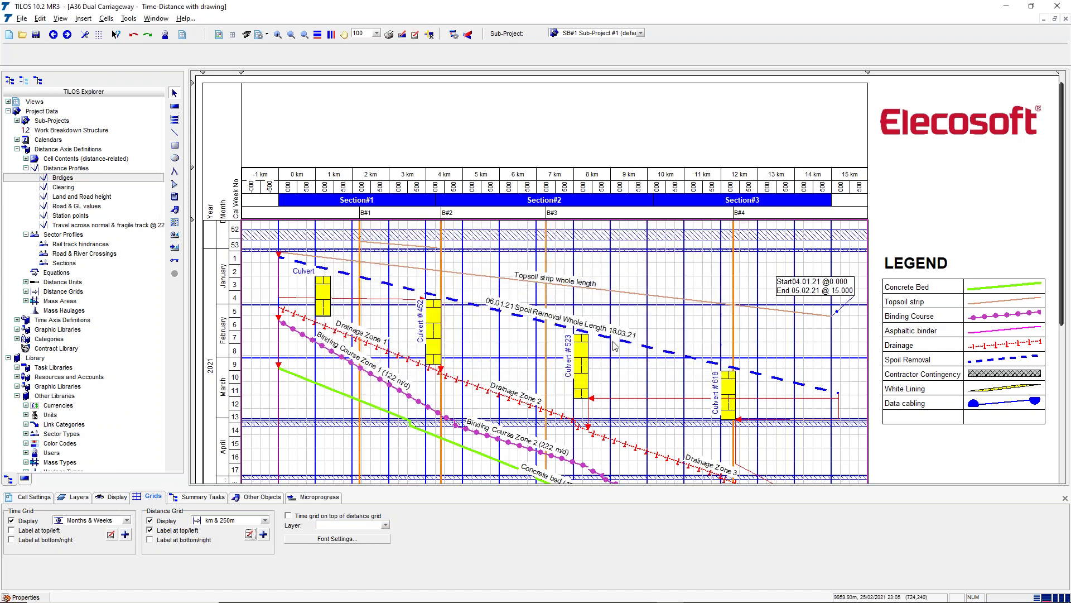
# Enable snapping to Specified Grid lines in Tools > Options > Snapping
pyautogui.click(83, 35)
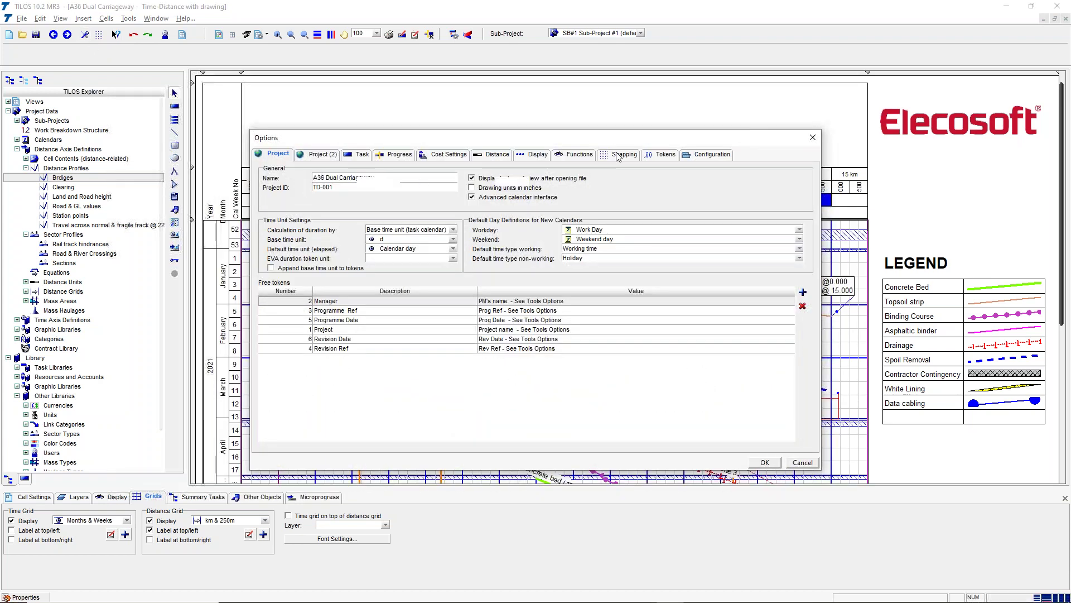
pyautogui.click(618, 157)
pyautogui.click(363, 203)
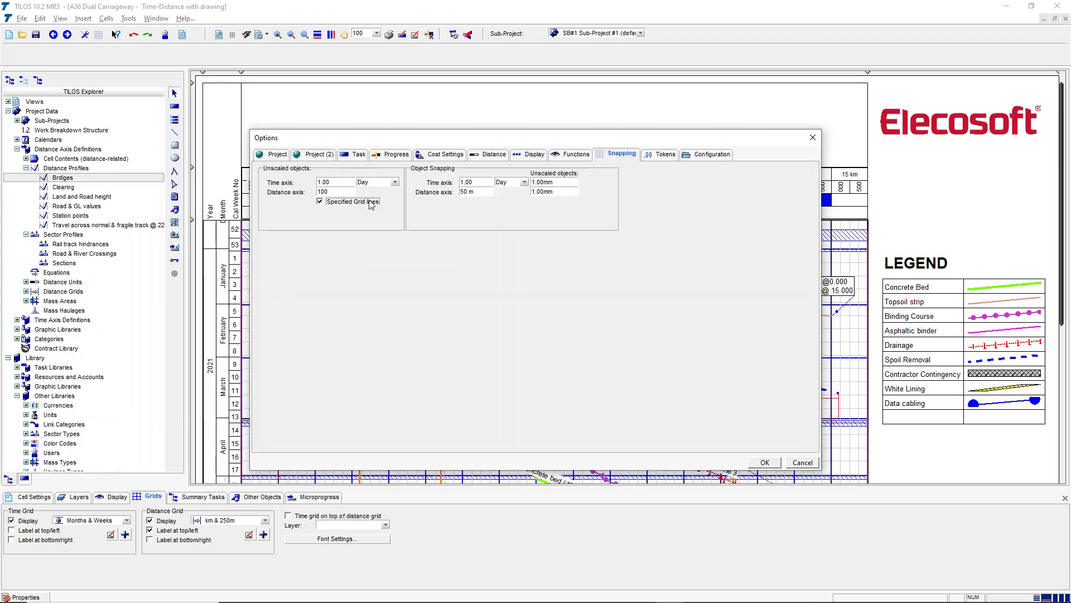
pyautogui.click(764, 462)
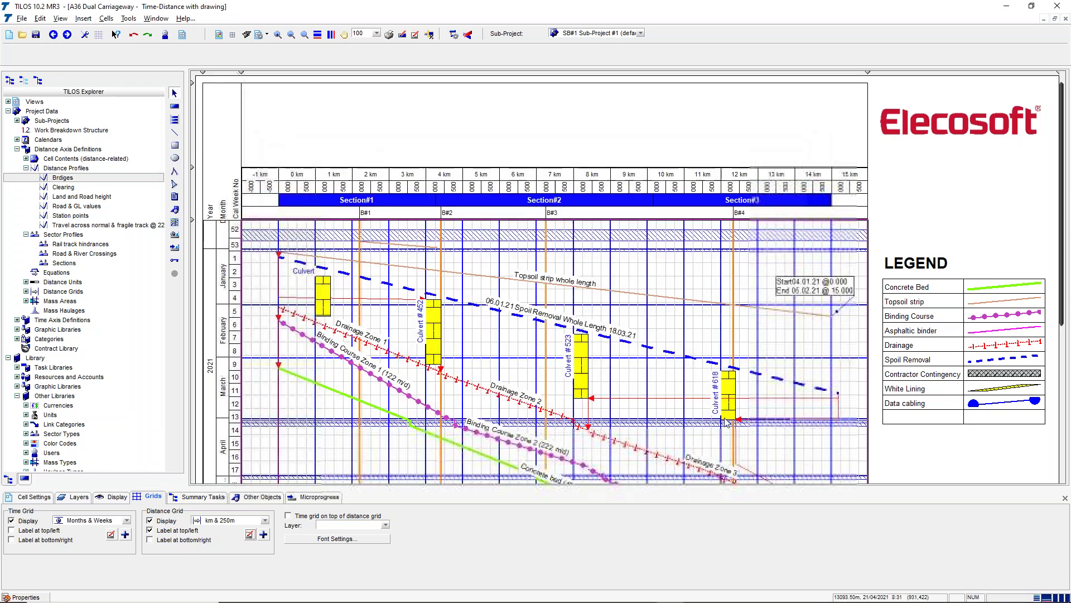
# Drag the Topsoil strip task's end and start handles to roughly 4,400 m and 2,694 m
pyautogui.click(409, 244)
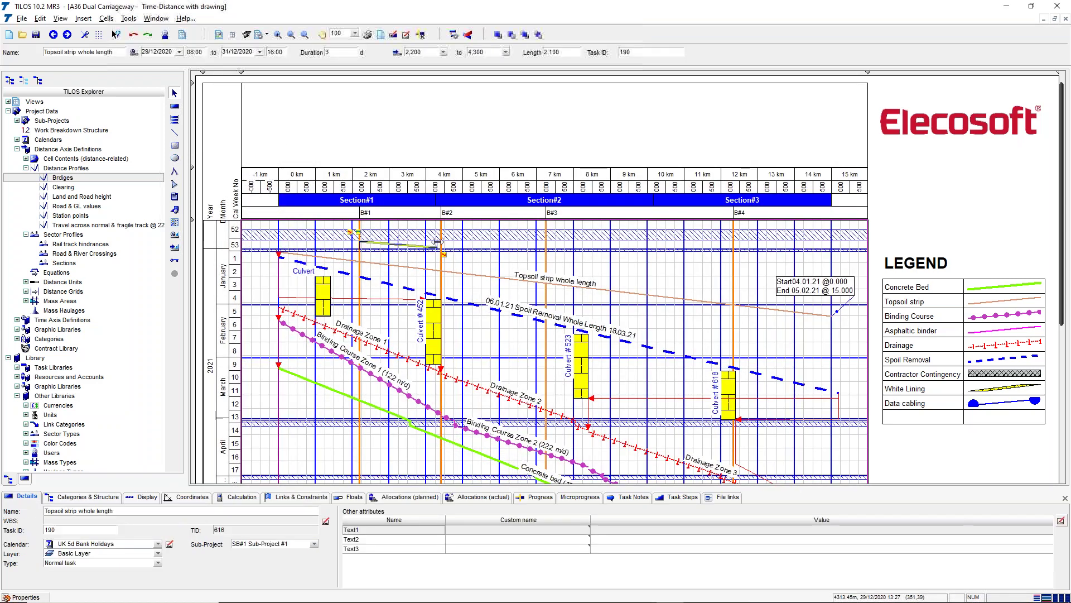
pyautogui.moveTo(437, 241)
pyautogui.mouseDown()
pyautogui.moveTo(449, 243)
pyautogui.moveTo(416, 244)
pyautogui.mouseUp()
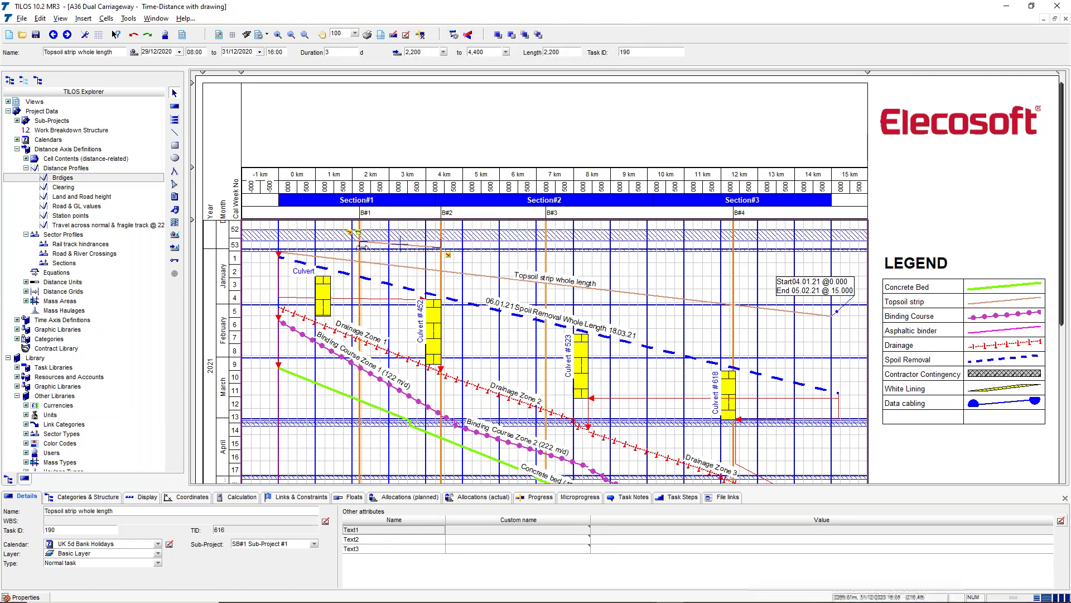
pyautogui.moveTo(361, 247); pyautogui.dragTo(378, 243)
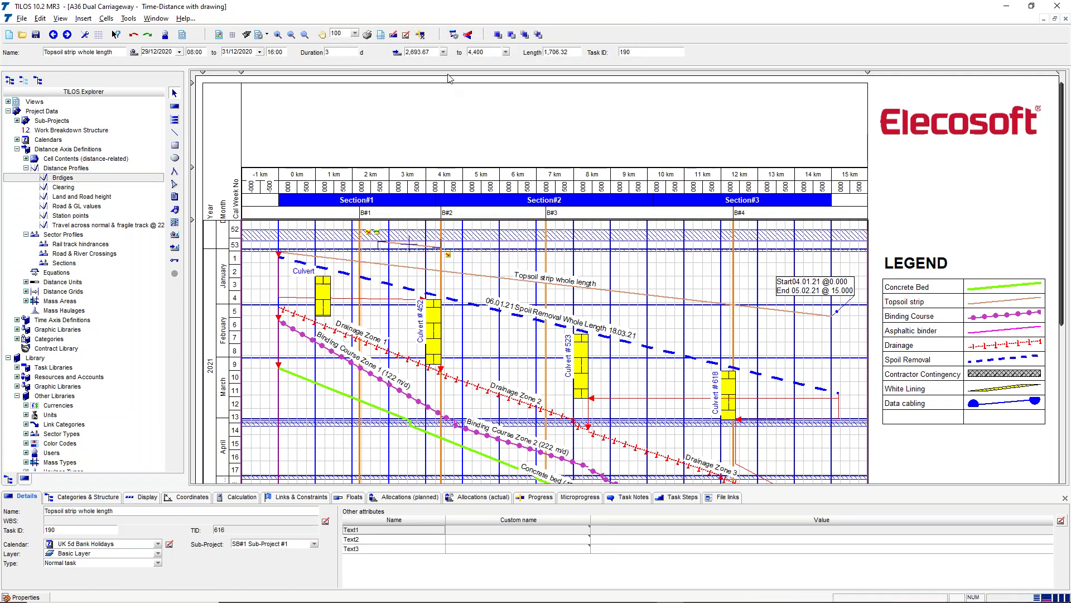
# Set the task start to Bridges B#1 (2,200) and end to B#3 (7,250) from the profile lists
pyautogui.click(443, 51)
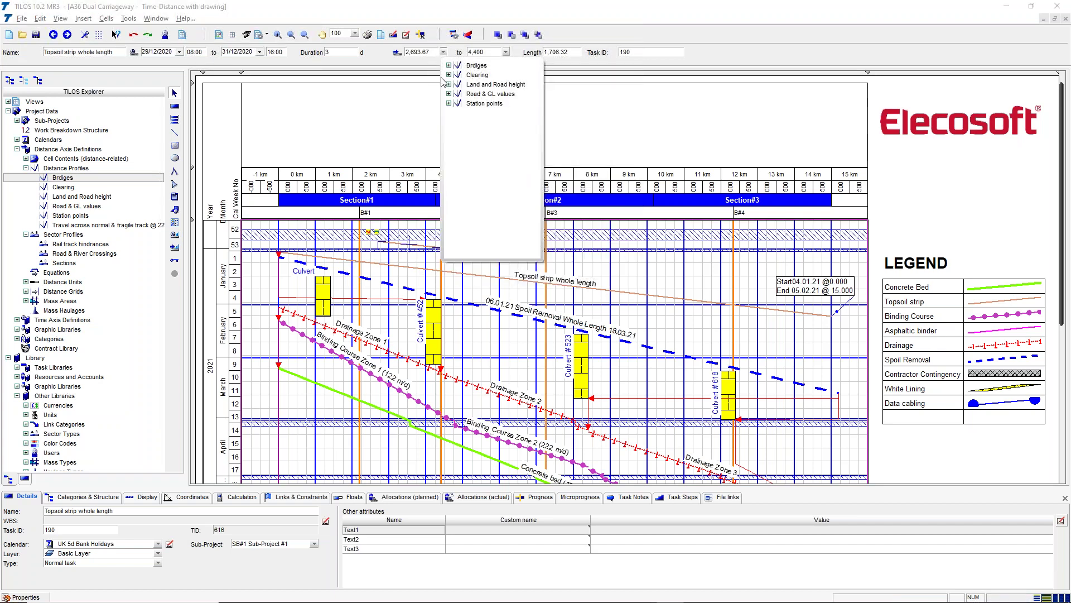
pyautogui.click(449, 66)
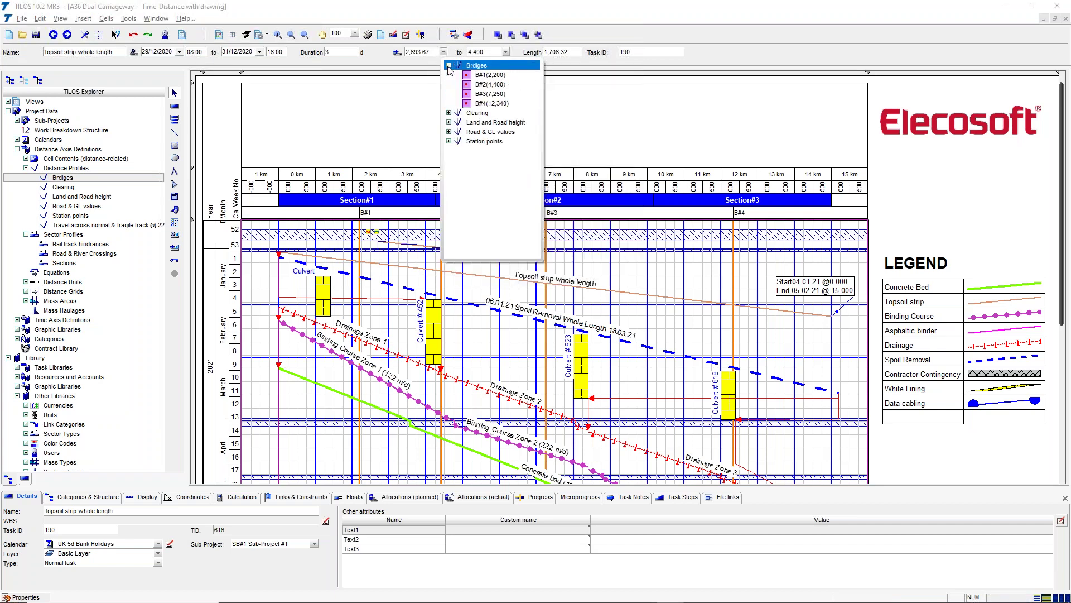
pyautogui.click(491, 76)
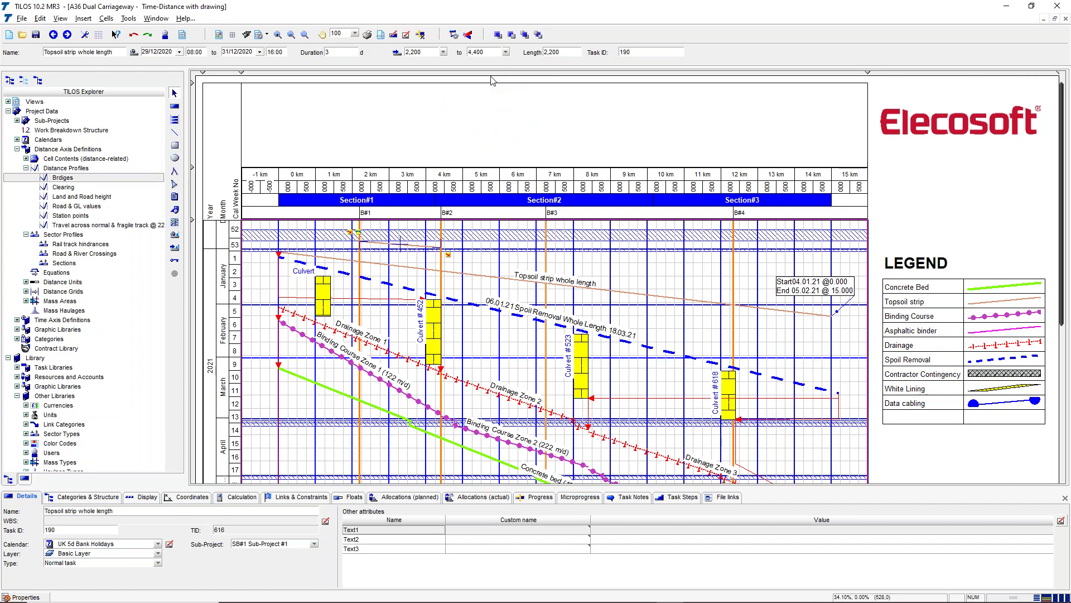
pyautogui.click(505, 52)
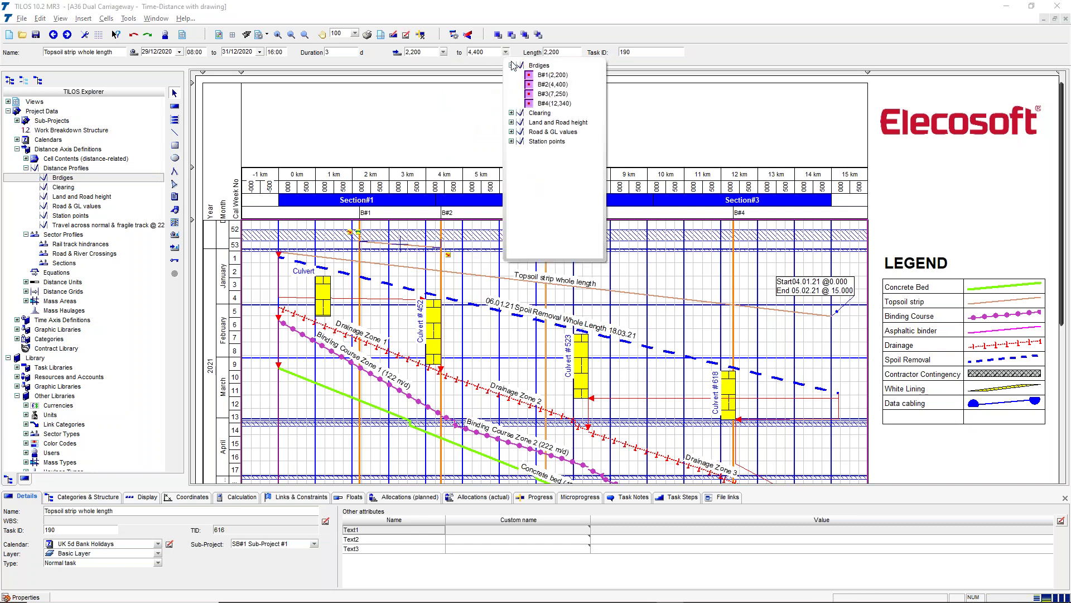
pyautogui.click(555, 95)
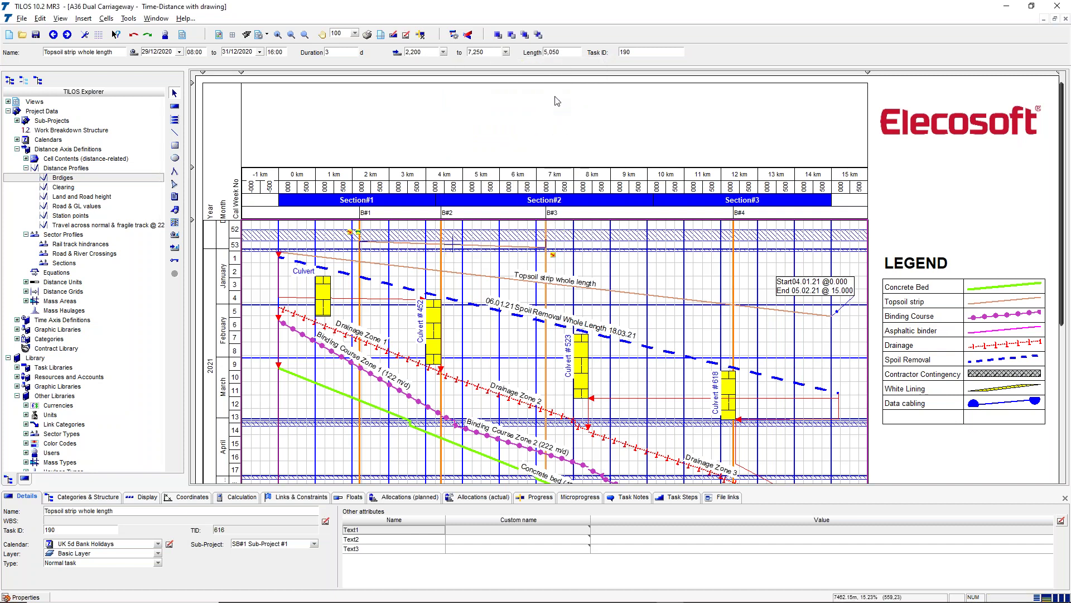